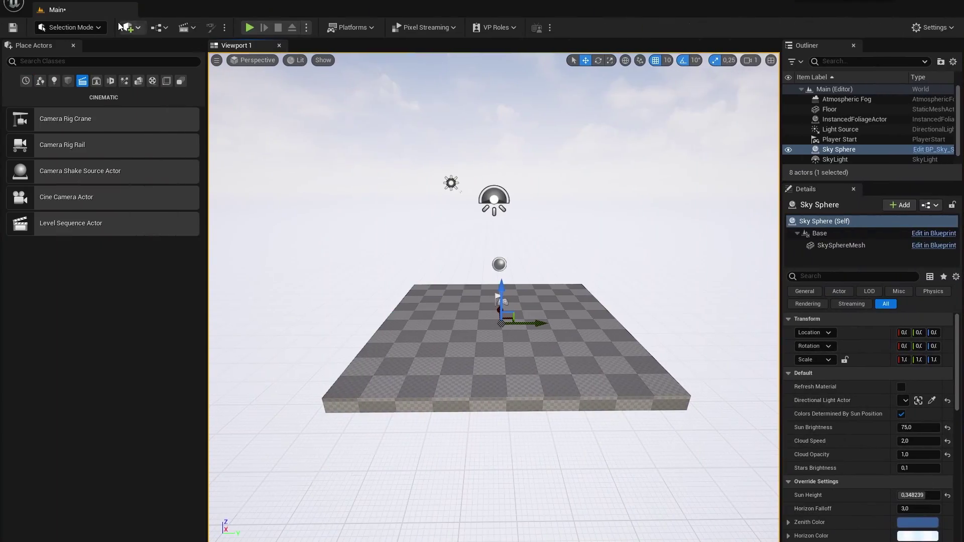
Step: Search the project's plugin list for "modeling"
{"action": "left_click", "coordinate": [935, 27]}
{"action": "left_click", "coordinate": [926, 56]}
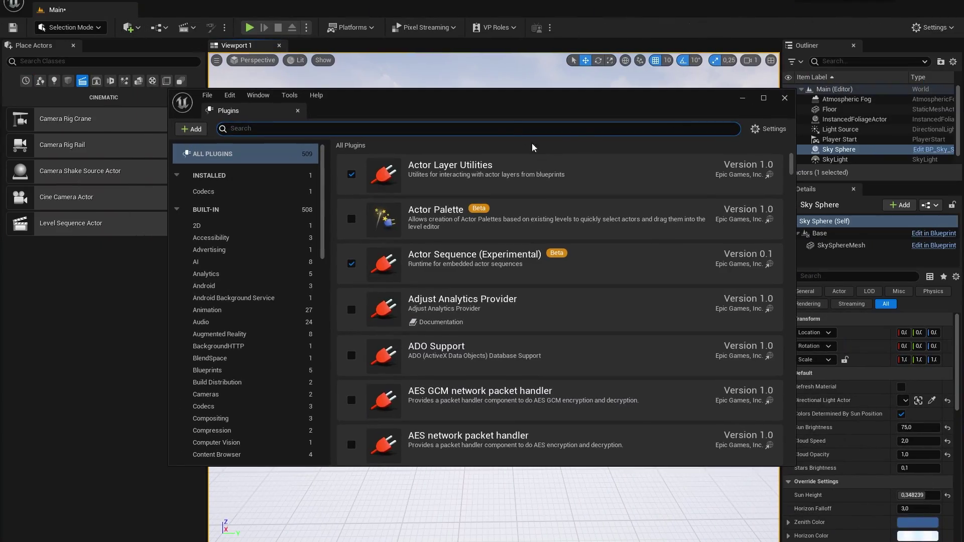
{"action": "type", "text": "modeling"}
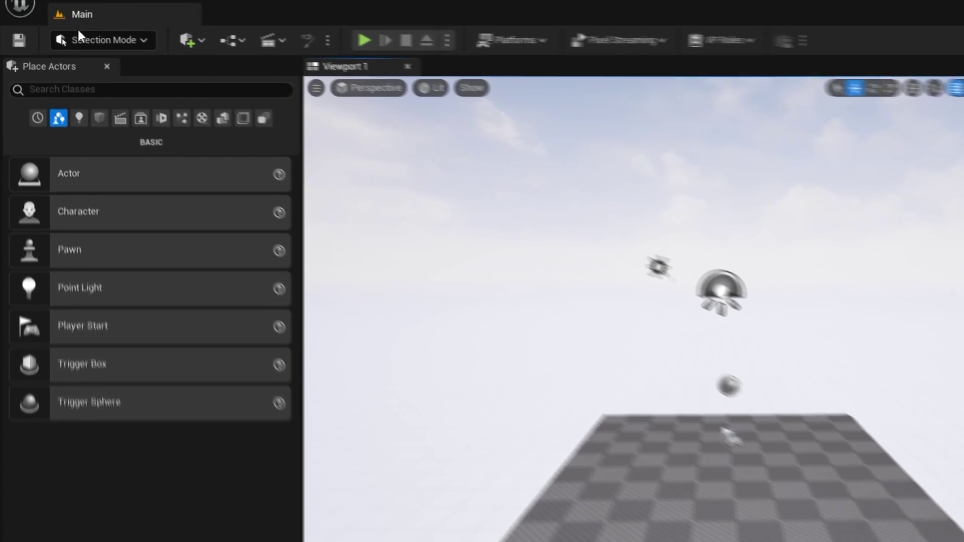
Step: In Modeling Mode, create a 100 by 100 rectangle mesh above the checkered floor, and delete the floor
{"action": "left_click", "coordinate": [59, 27]}
{"action": "left_click", "coordinate": [144, 171]}
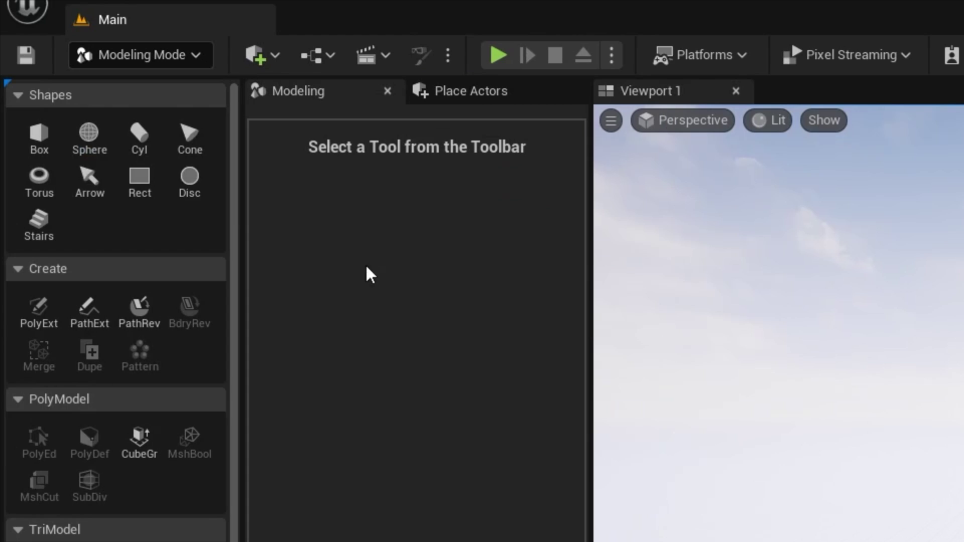
{"action": "left_click", "coordinate": [154, 190]}
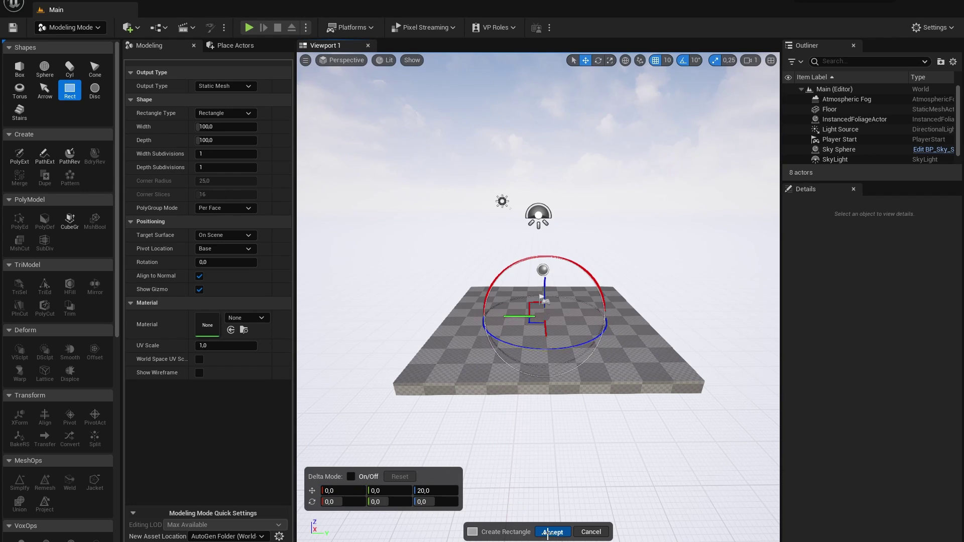
{"action": "left_click", "coordinate": [547, 533]}
{"action": "left_click", "coordinate": [497, 345]}
{"action": "key", "text": "Delete"}
Step: Duplicate the rectangle end to end along X and out along Y to form a T-shaped street
{"action": "left_click", "coordinate": [546, 319]}
{"action": "right_click_drag", "start_coordinate": [546, 320], "coordinate": [482, 326]}
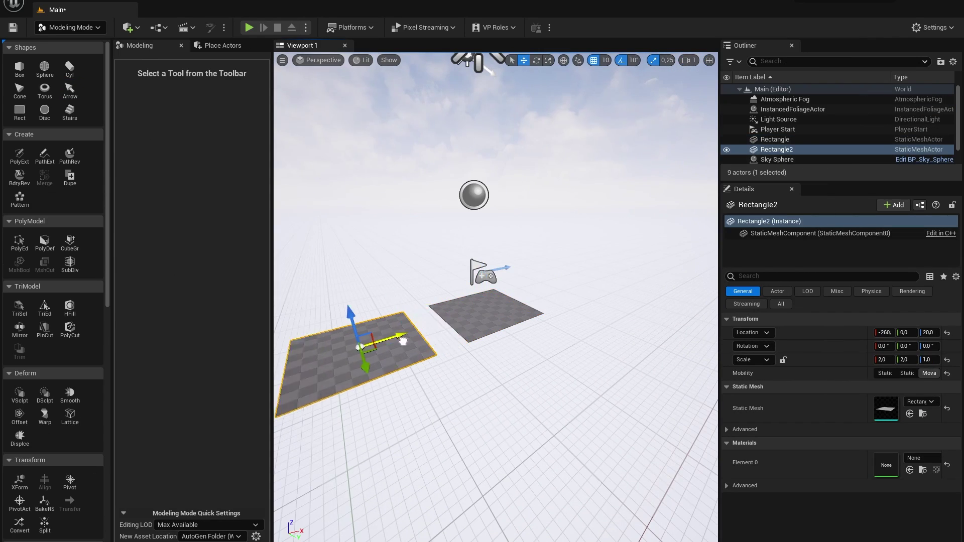
{"action": "left_click_drag", "start_coordinate": [383, 463], "coordinate": [389, 323]}
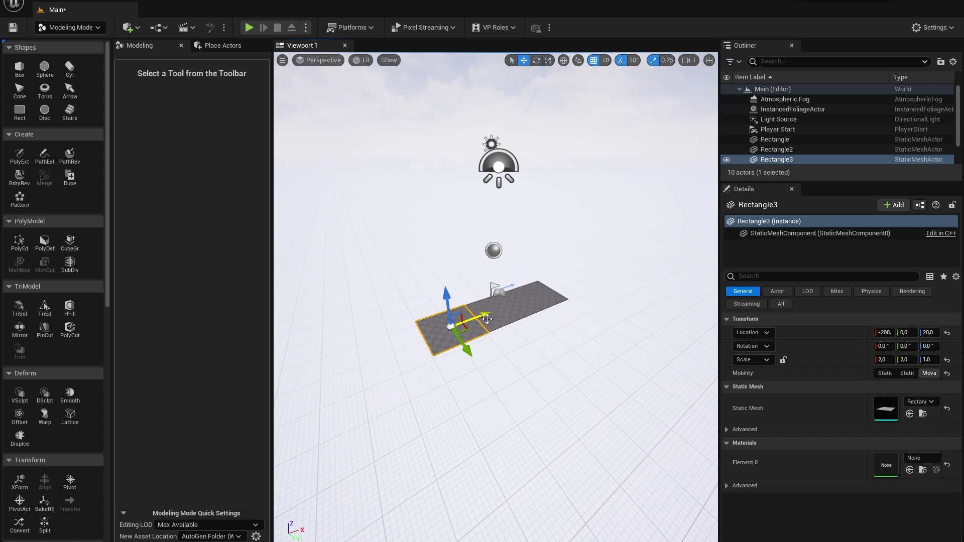
{"action": "left_click_drag", "start_coordinate": [487, 319], "coordinate": [578, 310], "text": "alt"}
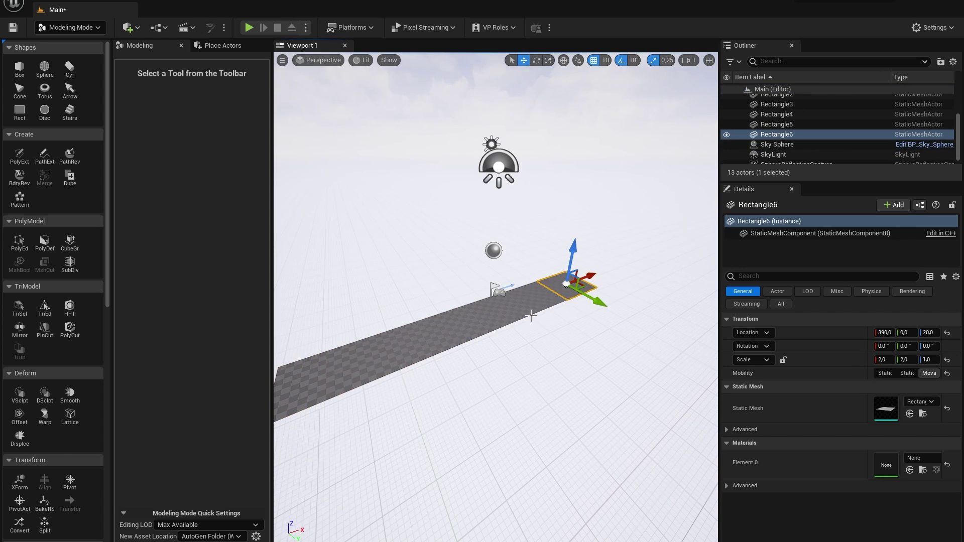
{"action": "left_click", "coordinate": [497, 322]}
{"action": "left_click_drag", "start_coordinate": [520, 328], "coordinate": [696, 457], "text": "alt"}
Step: Return to Selection Mode and place a Cine Camera Actor on the street beside the intersection
{"action": "left_click", "coordinate": [95, 28]}
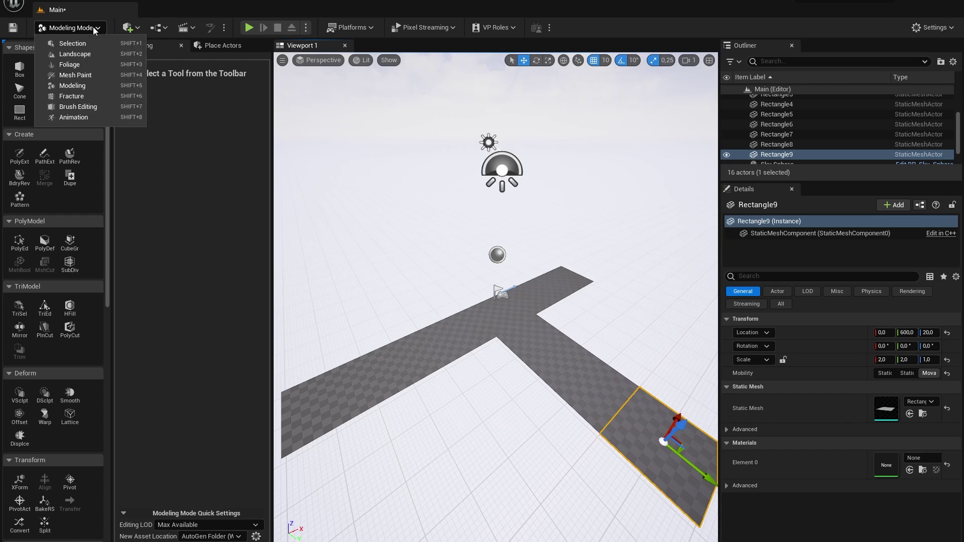
{"action": "left_click", "coordinate": [73, 44]}
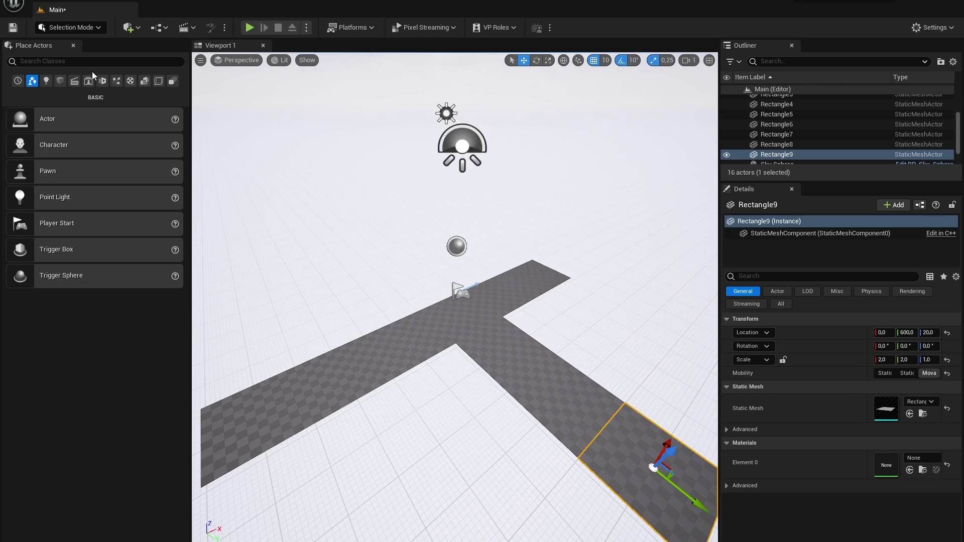
{"action": "type", "text": "camera"}
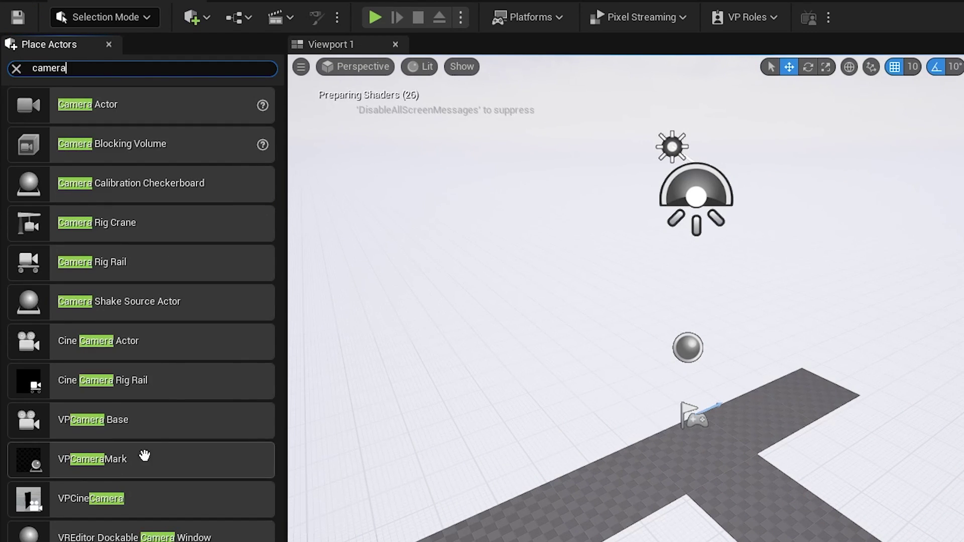
{"action": "left_click", "coordinate": [137, 341]}
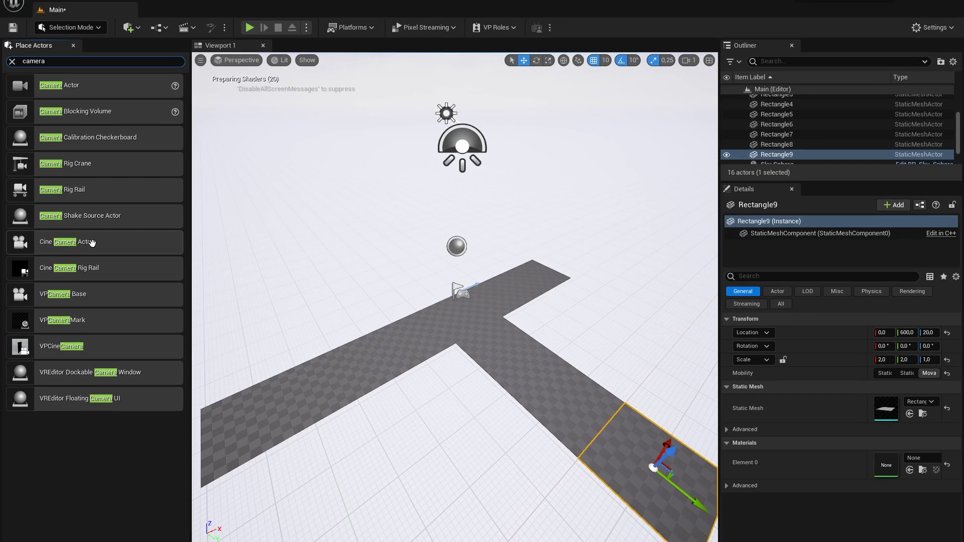
{"action": "left_click_drag", "start_coordinate": [92, 243], "coordinate": [402, 354]}
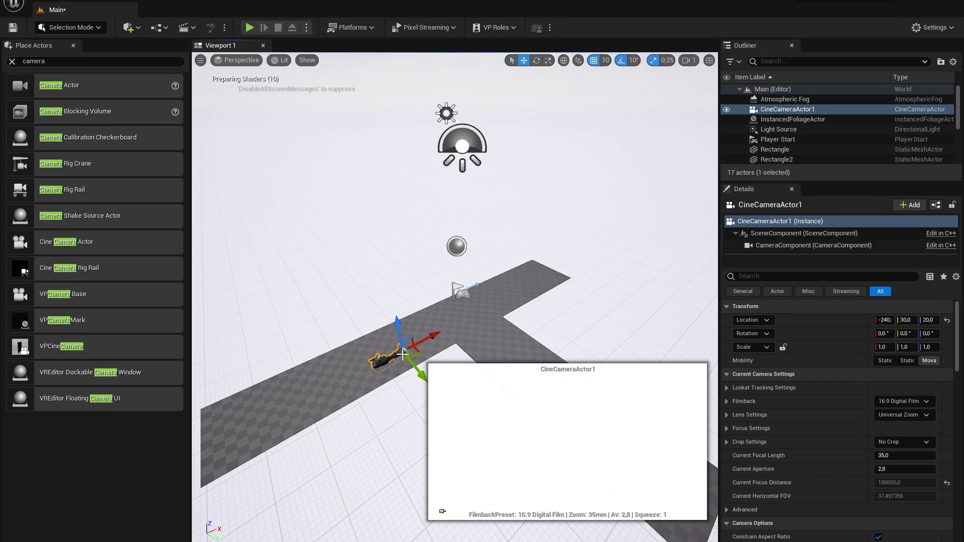
Step: Pilot the cine camera, raising it and aiming it down at the street intersection
{"action": "left_click", "coordinate": [235, 60]}
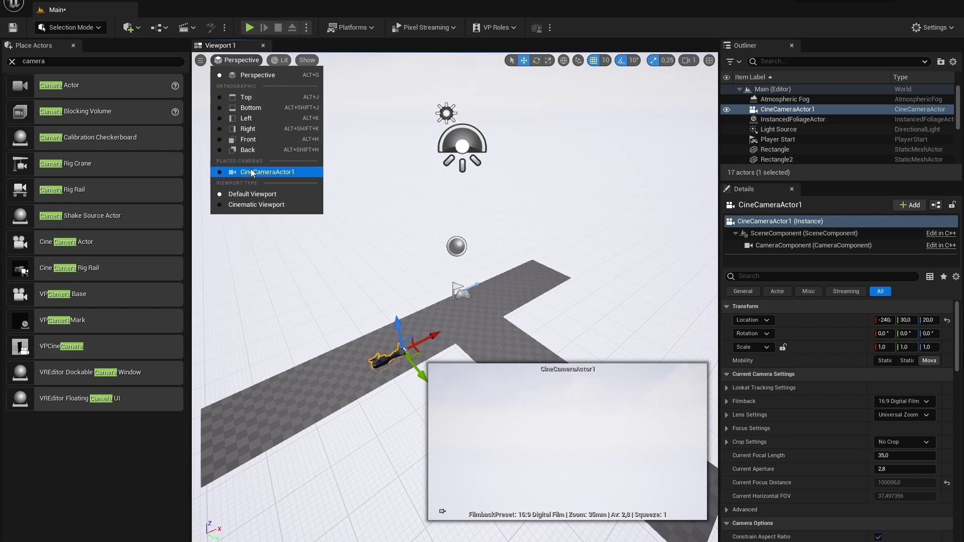
{"action": "left_click", "coordinate": [327, 249]}
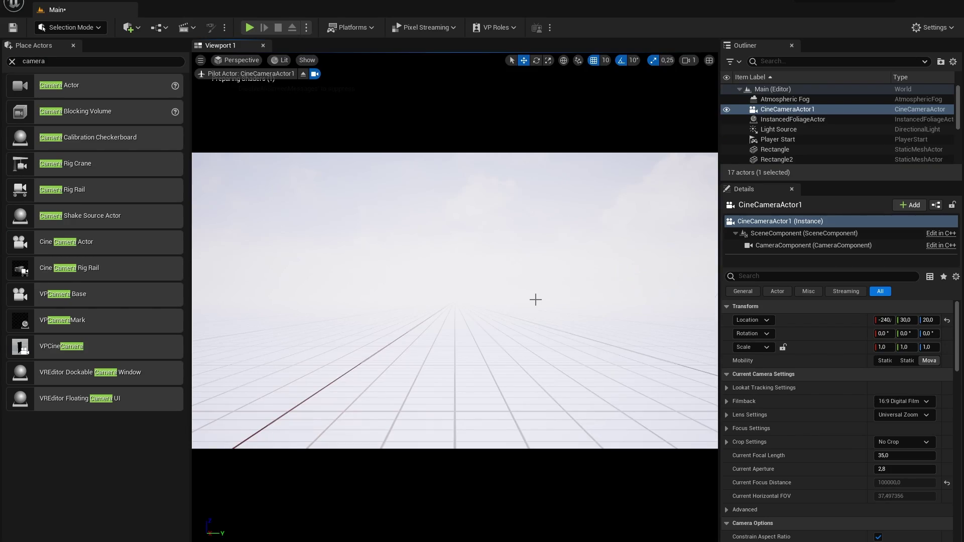
{"action": "key", "text": "s"}
{"action": "right_click_drag", "start_coordinate": [536, 300], "coordinate": [456, 382]}
{"action": "key", "text": "w"}
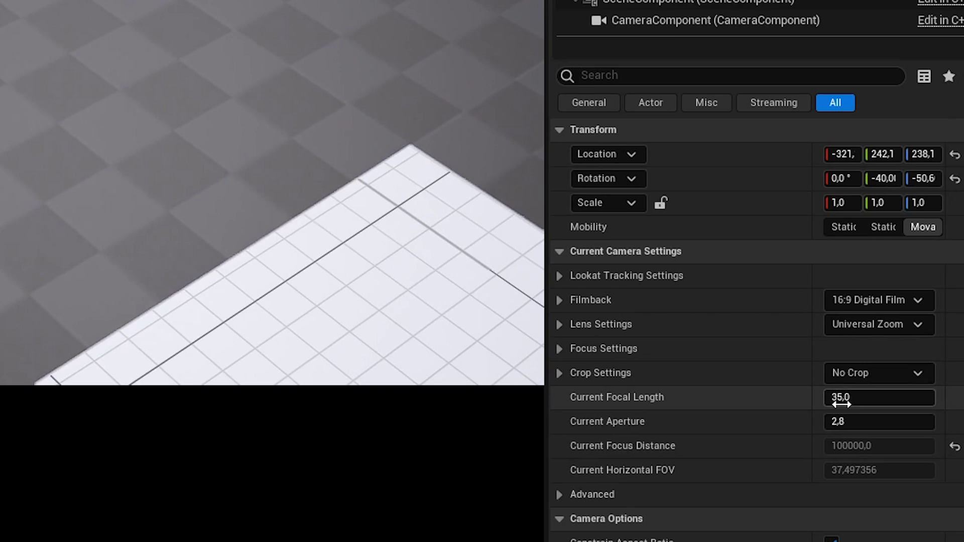
Step: Reduce the camera's focal length to about 18.66 and reframe the shot on the intersection
{"action": "left_click", "coordinate": [848, 404]}
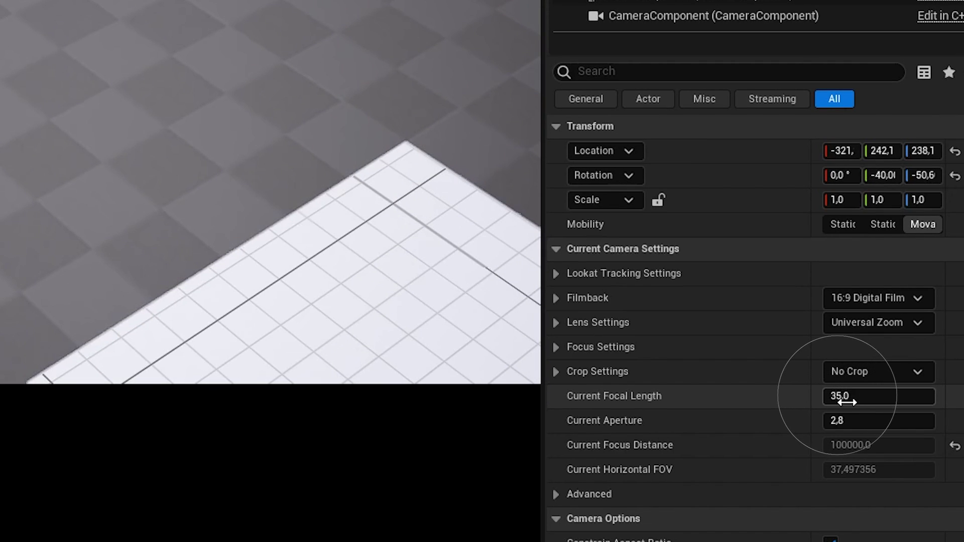
{"action": "left_click_drag", "start_coordinate": [847, 403], "coordinate": [798, 403]}
{"action": "key", "text": "d"}
{"action": "key", "text": "w"}
{"action": "right_click_drag", "start_coordinate": [301, 211], "coordinate": [299, 186]}
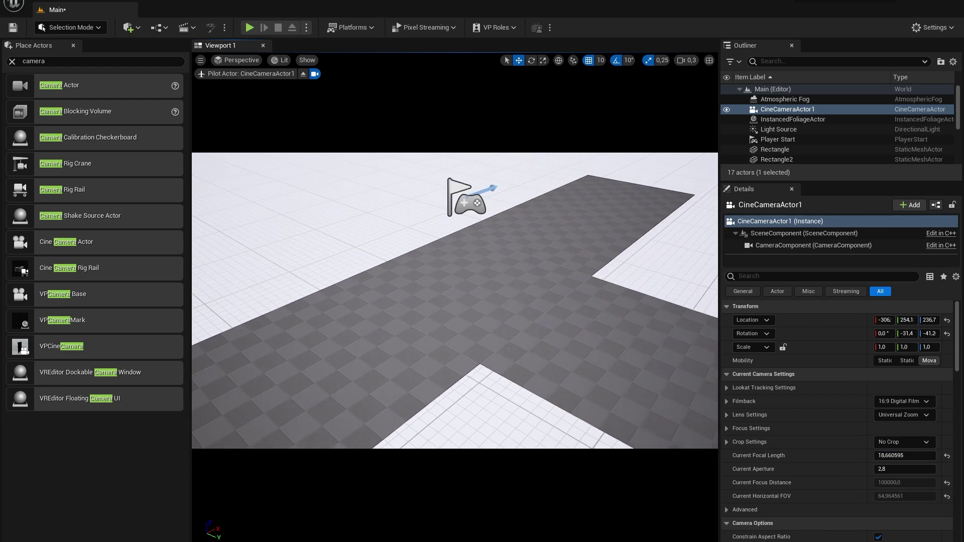
{"action": "right_click_drag", "start_coordinate": [482, 221], "coordinate": [505, 246]}
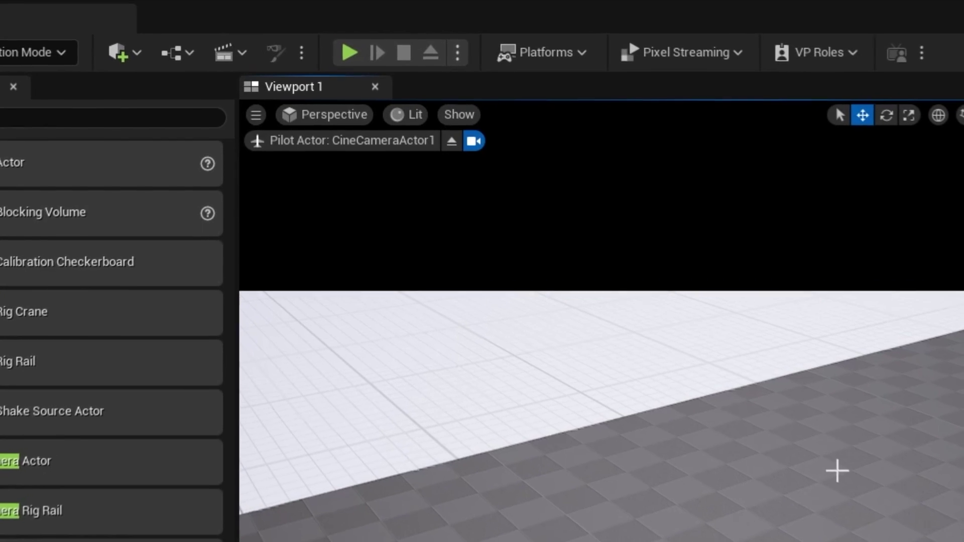
Step: Stop piloting the camera and move the street's end rectangle along X to the opposite end of the strip
{"action": "left_click", "coordinate": [452, 142]}
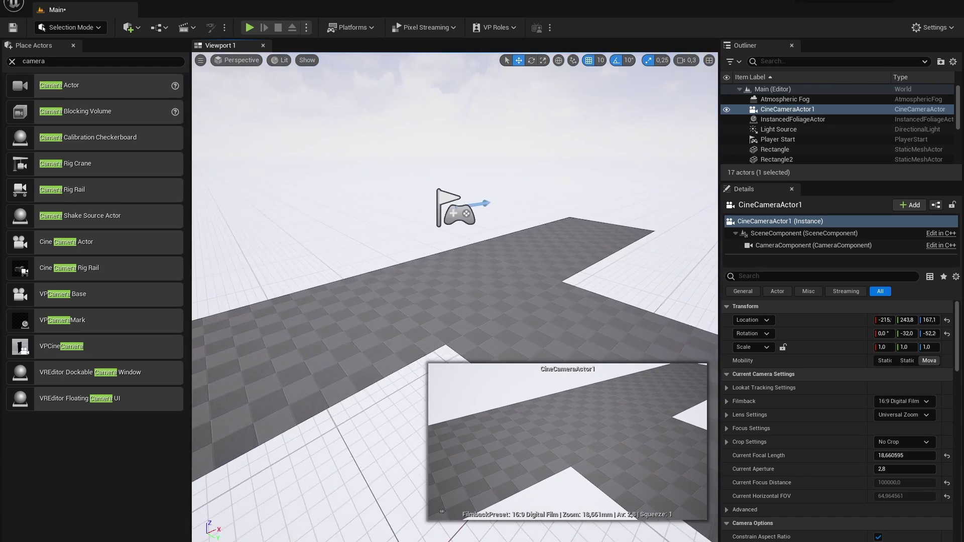
{"action": "key", "text": "s"}
{"action": "mouse_move", "coordinate": [479, 187]}
{"action": "right_mouse_down"}
{"action": "mouse_move", "coordinate": [447, 206]}
{"action": "mouse_move", "coordinate": [480, 187]}
{"action": "right_mouse_up"}
{"action": "left_click", "coordinate": [296, 304]}
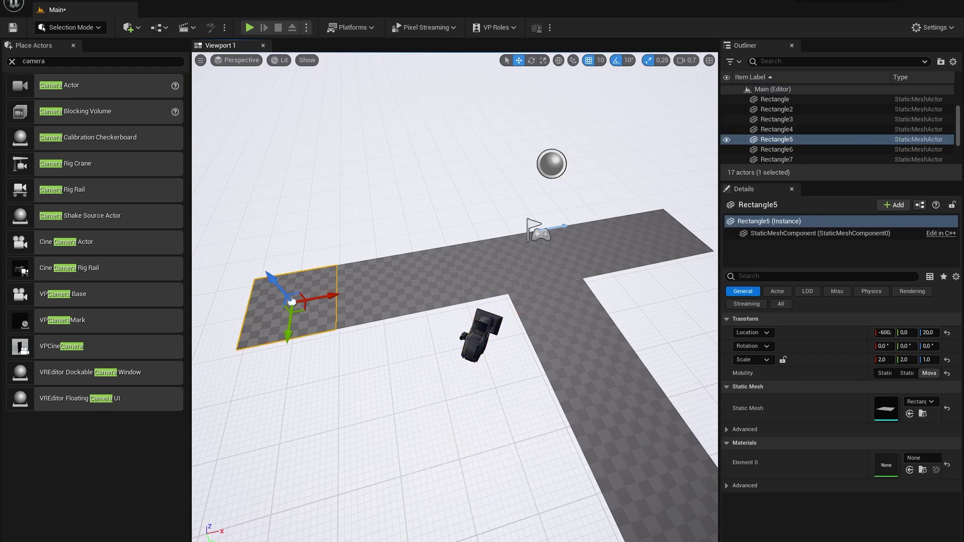
{"action": "right_click_drag", "start_coordinate": [296, 304], "coordinate": [341, 313]}
{"action": "key", "text": "s"}
{"action": "left_click_drag", "start_coordinate": [284, 320], "coordinate": [639, 189]}
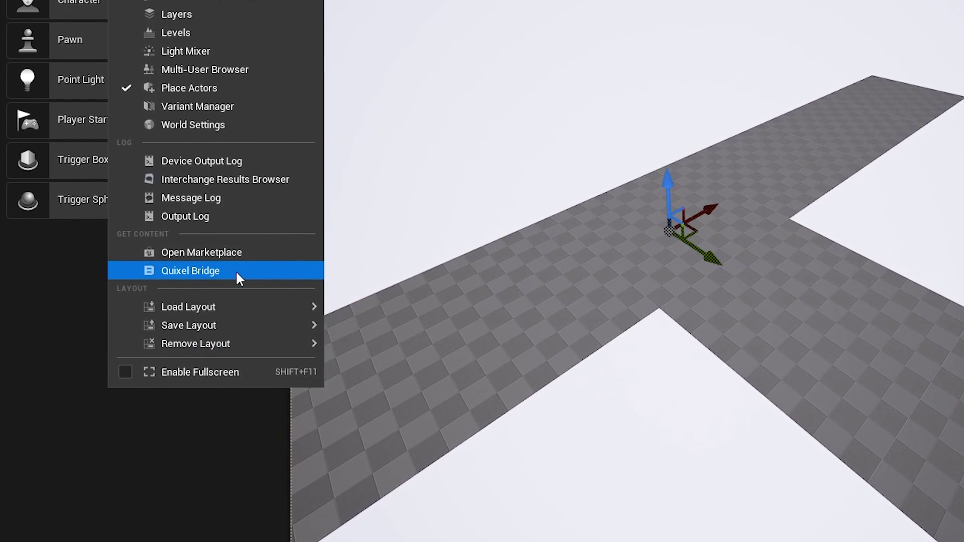
Step: Open Quixel Bridge, browse the Asphalt category under Surfaces and select the Cracked Asphalt surface
{"action": "left_click", "coordinate": [221, 282]}
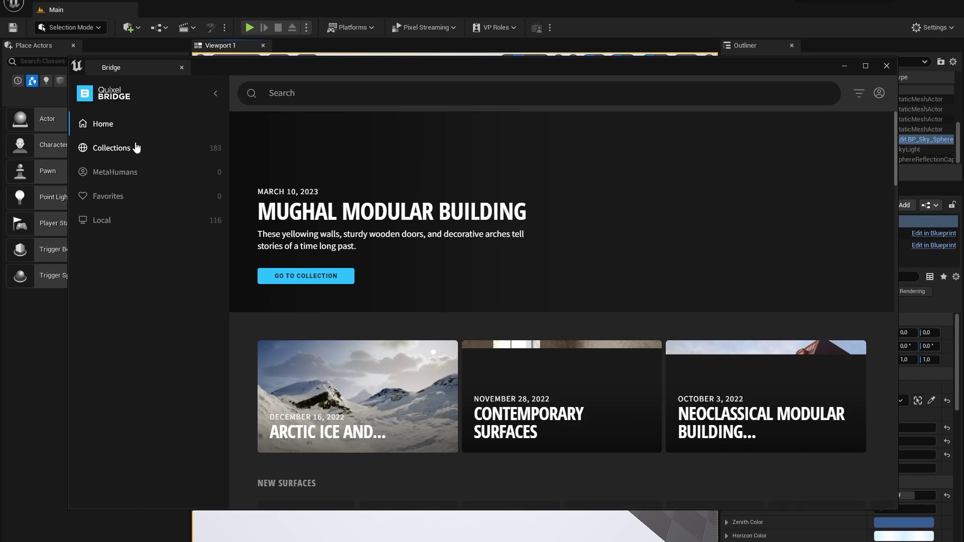
{"action": "left_click", "coordinate": [108, 184]}
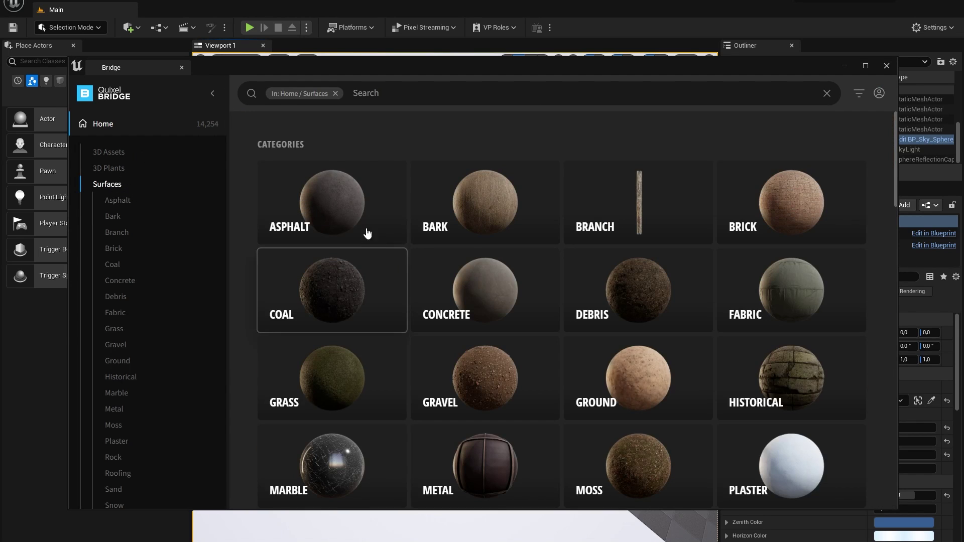
{"action": "left_click", "coordinate": [366, 233]}
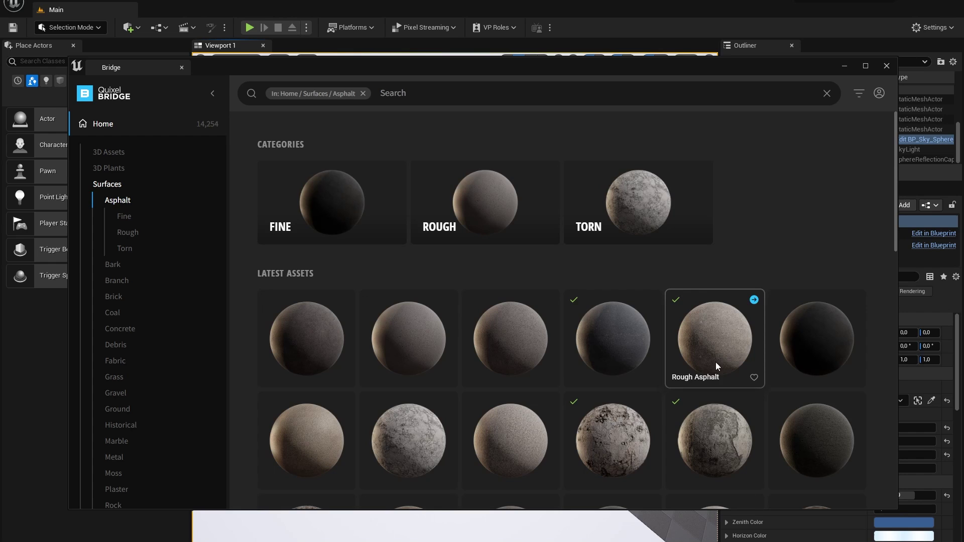
{"action": "scroll", "coordinate": [731, 445], "scroll_direction": "down", "scroll_amount": 1}
{"action": "scroll", "coordinate": [730, 444], "scroll_direction": "down", "scroll_amount": 2}
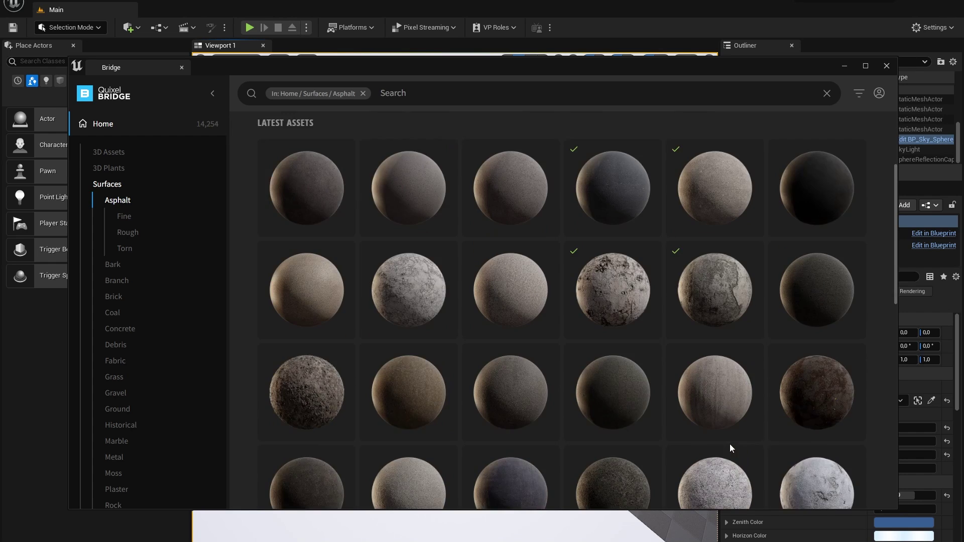
{"action": "left_click", "coordinate": [403, 301]}
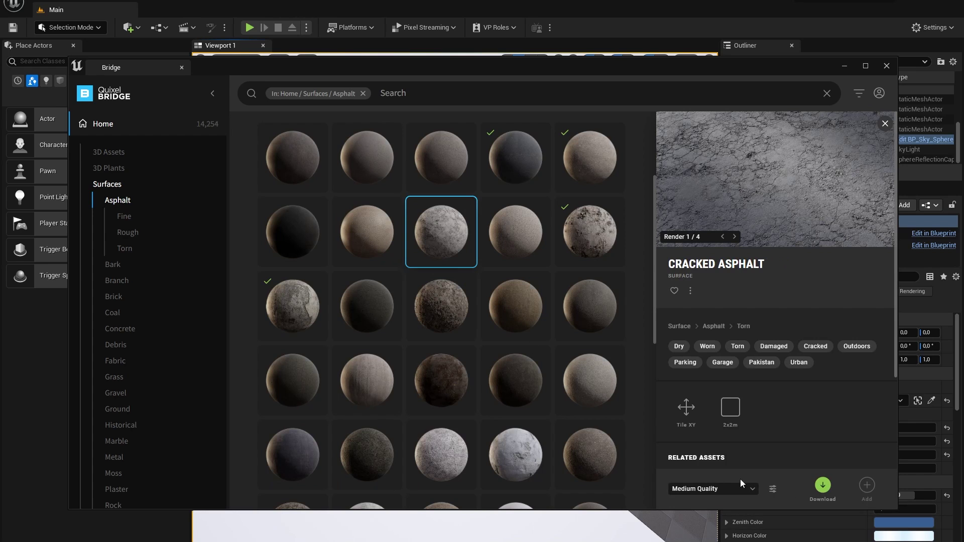
Step: Add the selected cracked, damaged and rough asphalt surfaces to the project at High Quality and check the Megascans Surfaces folder
{"action": "left_click", "coordinate": [723, 485]}
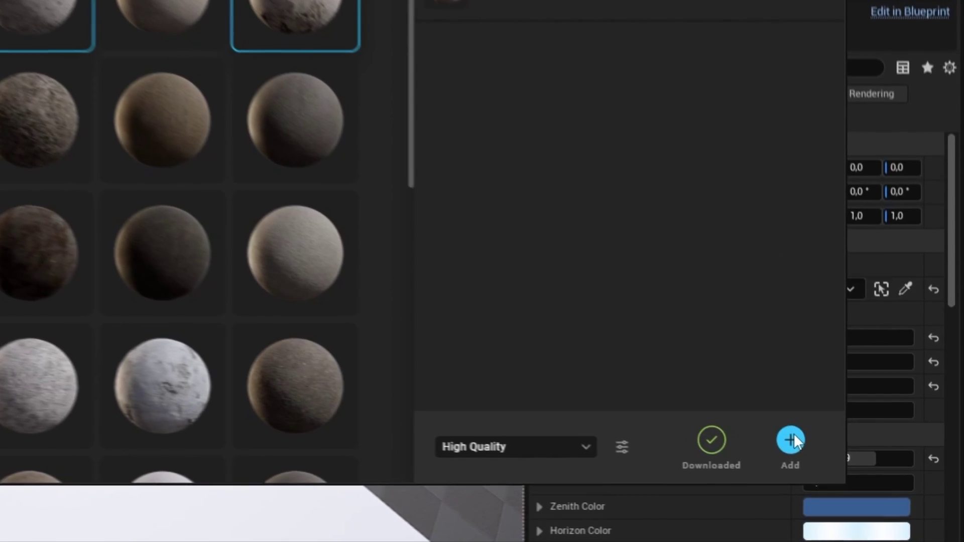
{"action": "left_click", "coordinate": [793, 441]}
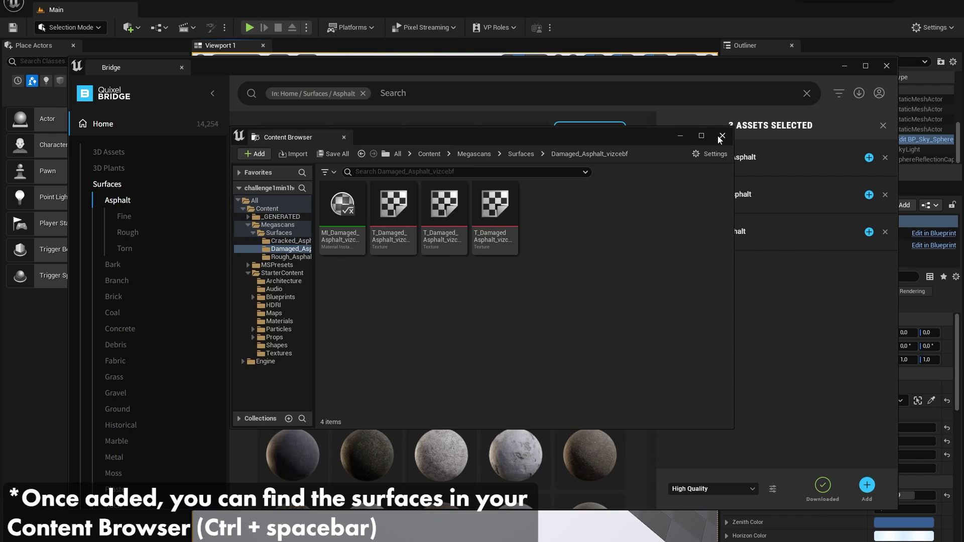
{"action": "left_click", "coordinate": [519, 154]}
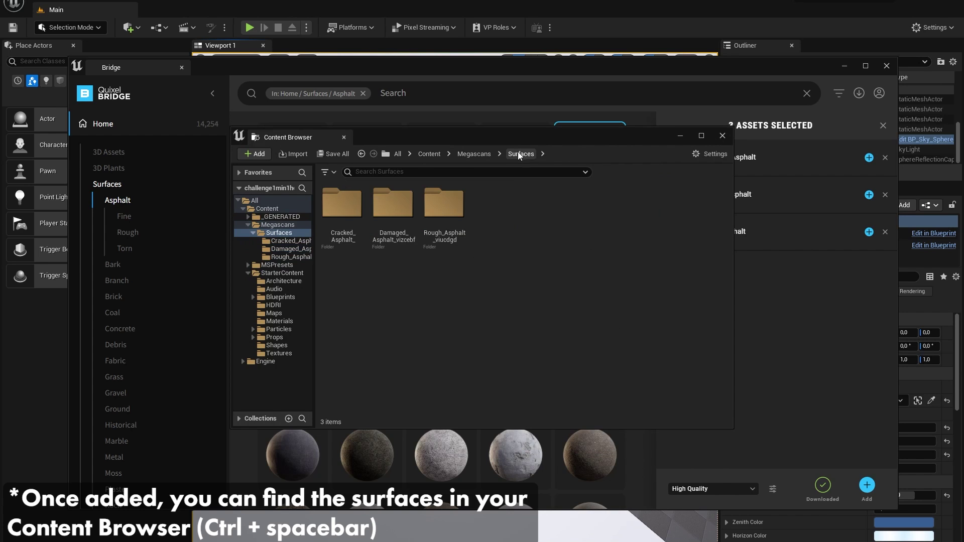
{"action": "left_click", "coordinate": [723, 136]}
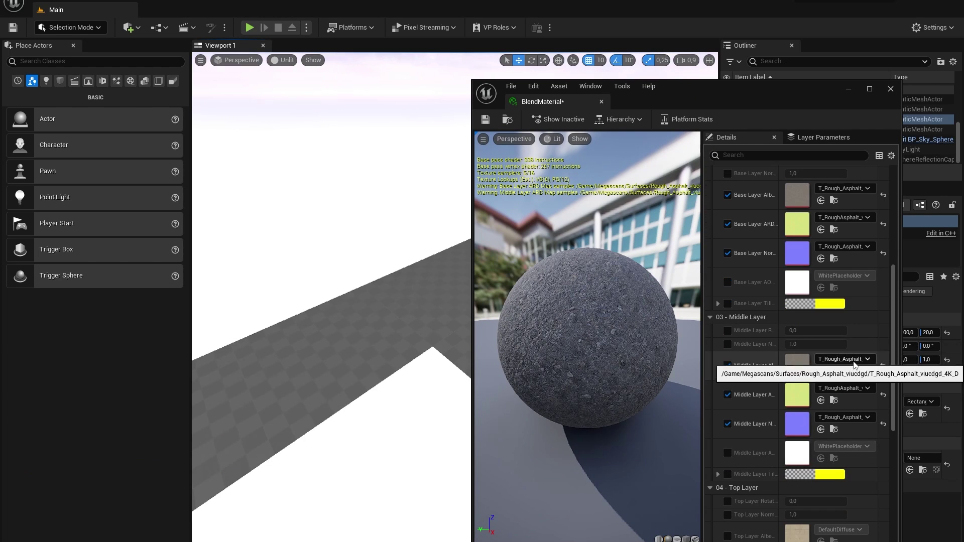
Step: Assign the Damaged Asphalt texture maps to the Middle Layer of BlendMaterial
{"action": "left_click", "coordinate": [837, 397]}
{"action": "type", "text": "T_Damaged_Asphalt_vizcebf_4K_D"}
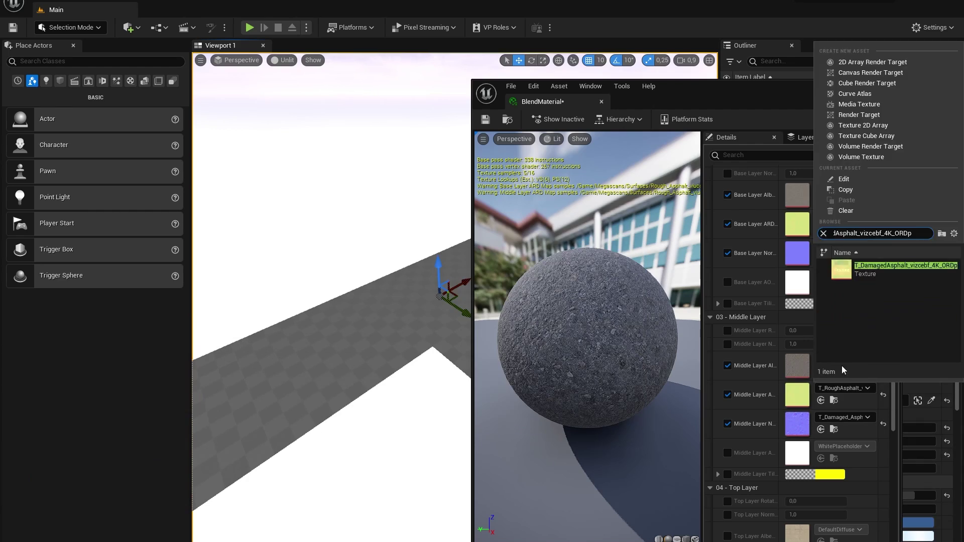
{"action": "left_click", "coordinate": [901, 295]}
{"action": "scroll", "coordinate": [732, 398], "scroll_direction": "down", "scroll_amount": 5}
{"action": "key", "text": "ctrl+space"}
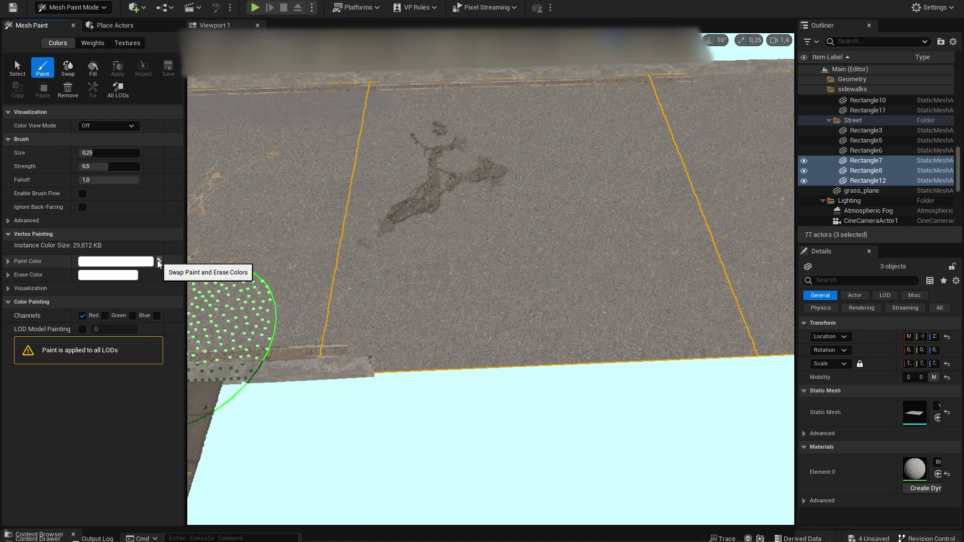
Step: Set the Mesh Paint color to black and paint the red channel over the selected street rectangles
{"action": "left_click", "coordinate": [145, 262]}
{"action": "left_click_drag", "start_coordinate": [288, 307], "coordinate": [305, 452]}
{"action": "left_click", "coordinate": [298, 509]}
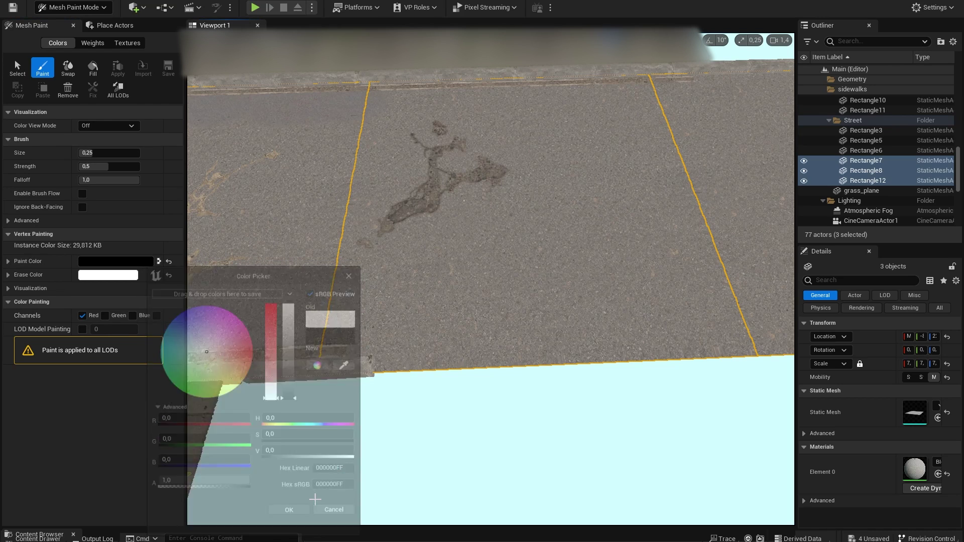
{"action": "mouse_move", "coordinate": [409, 345]}
{"action": "left_mouse_down"}
{"action": "mouse_move", "coordinate": [334, 345]}
{"action": "mouse_move", "coordinate": [301, 366]}
{"action": "mouse_move", "coordinate": [446, 333]}
{"action": "mouse_move", "coordinate": [647, 421]}
{"action": "left_mouse_up"}
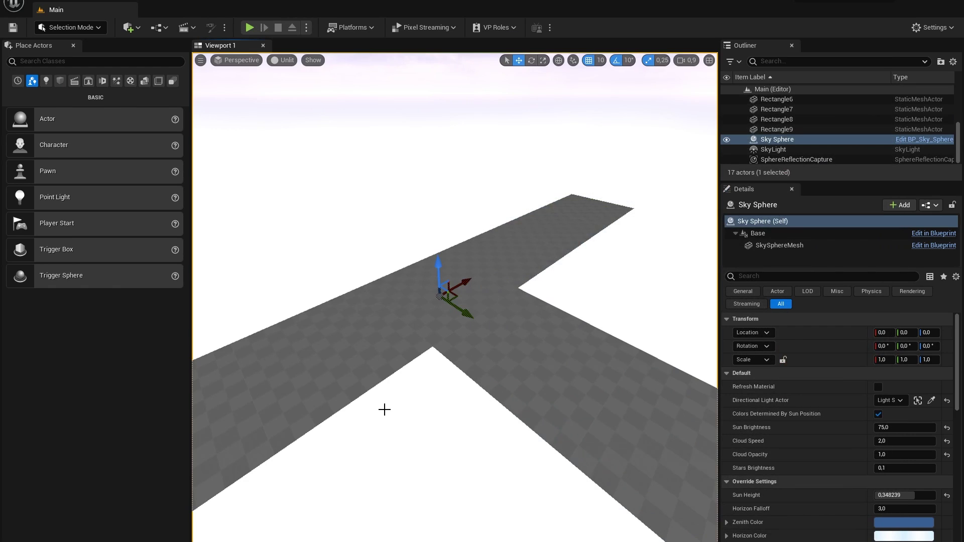
Step: Apply the Cracked Asphalt material instance to the rectangle at the street intersection
{"action": "key", "text": "ctrl+space"}
{"action": "left_click_drag", "start_coordinate": [186, 423], "coordinate": [420, 297]}
{"action": "right_click_drag", "start_coordinate": [417, 327], "coordinate": [383, 343]}
{"action": "key", "text": "ctrl+space"}
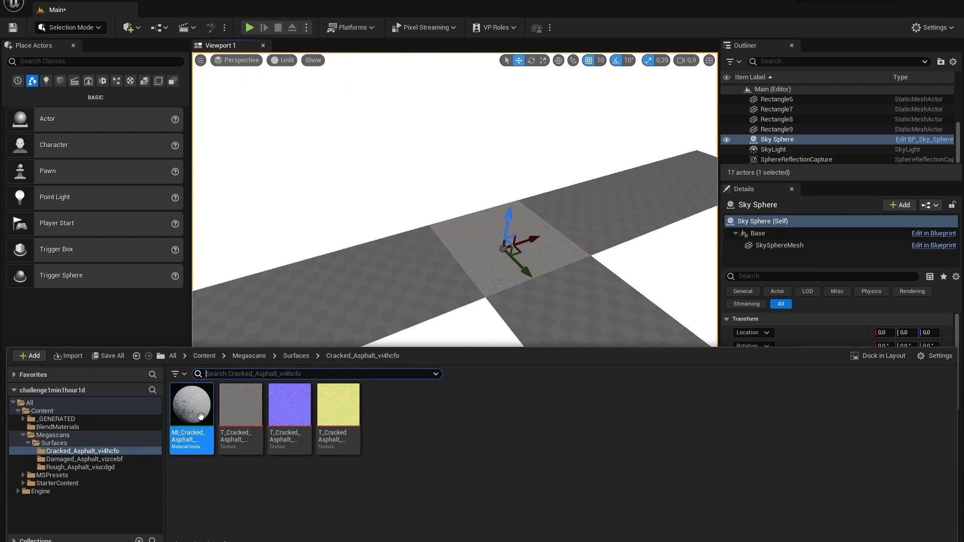
Step: Apply the Cracked Asphalt material instance to the remaining street rectangles, including the two at the far end
{"action": "left_click_drag", "start_coordinate": [186, 416], "coordinate": [395, 289]}
{"action": "right_click_drag", "start_coordinate": [394, 288], "coordinate": [377, 298]}
{"action": "key", "text": "ctrl+space"}
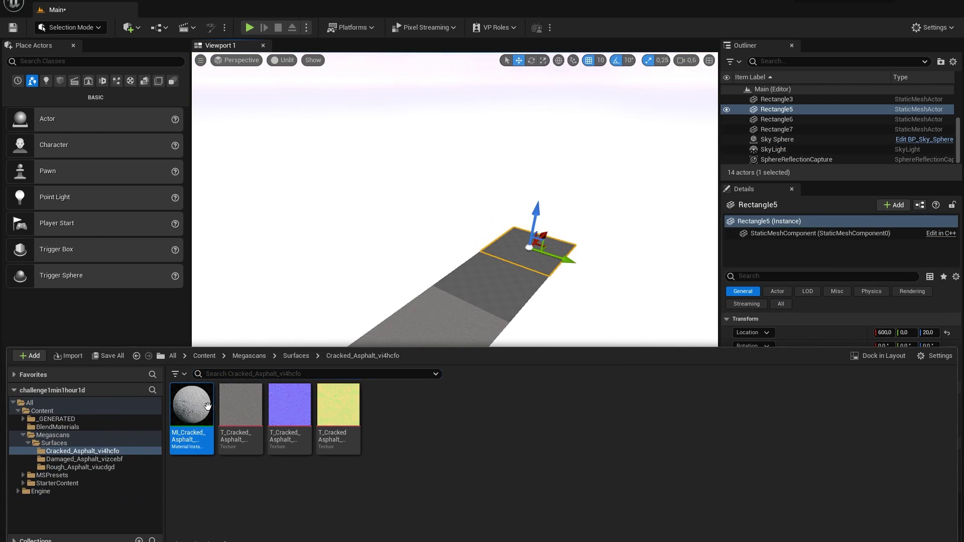
{"action": "key", "text": "ctrl+space"}
{"action": "key", "text": "ctrl+space"}
{"action": "left_click_drag", "start_coordinate": [200, 403], "coordinate": [555, 256]}
{"action": "right_click_drag", "start_coordinate": [556, 256], "coordinate": [532, 269]}
{"action": "right_click_drag", "start_coordinate": [607, 261], "coordinate": [607, 262]}
{"action": "key", "text": "s"}
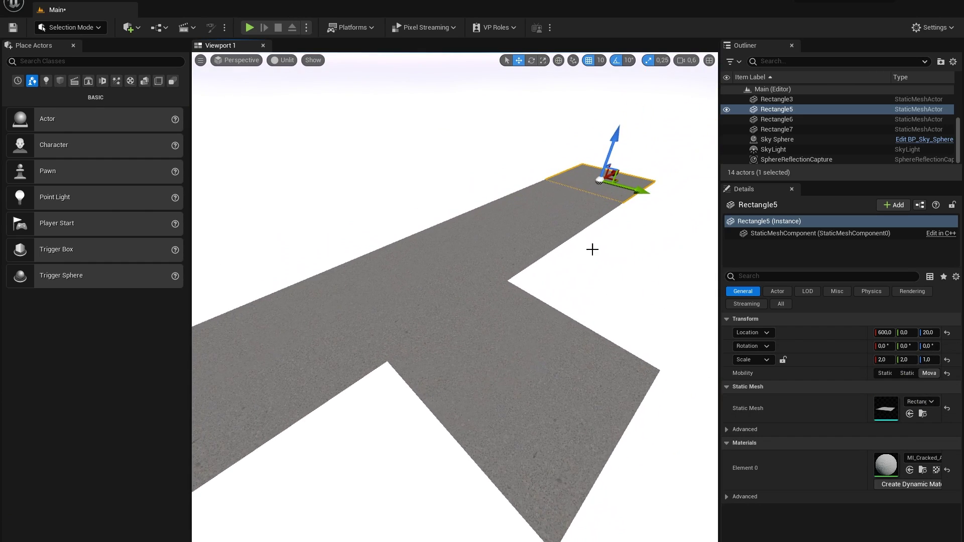
{"action": "key", "text": "shift+5"}
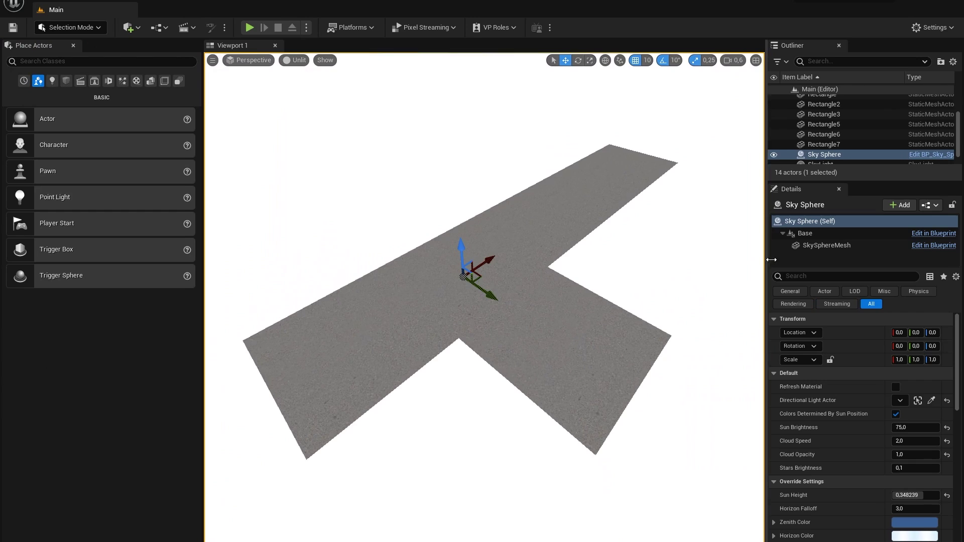
Step: Switch to Quixel Bridge, open the Street category of the 3D Assets and browse it for curb models
{"action": "mouse_move", "coordinate": [571, 541]}
{"action": "left_click", "coordinate": [624, 534]}
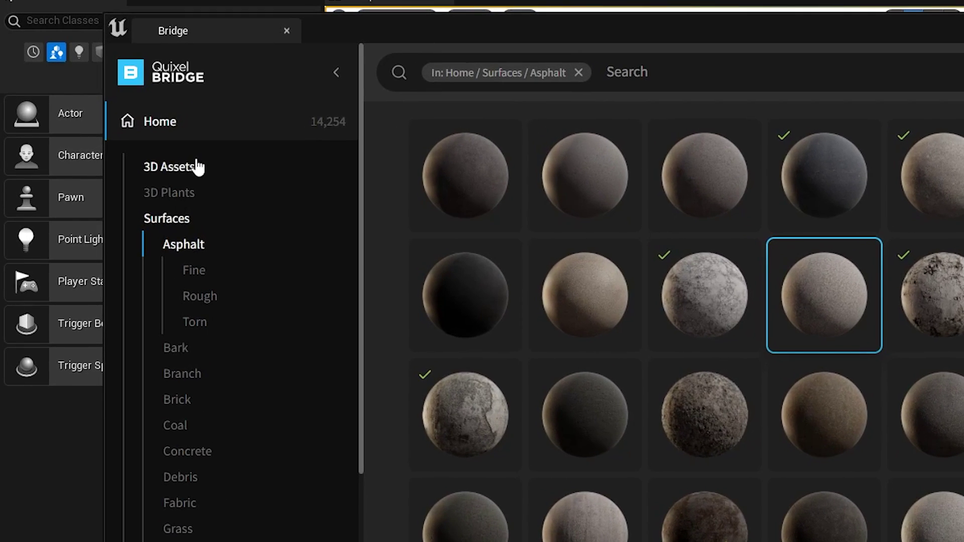
{"action": "left_click", "coordinate": [197, 167]}
{"action": "left_click", "coordinate": [781, 485]}
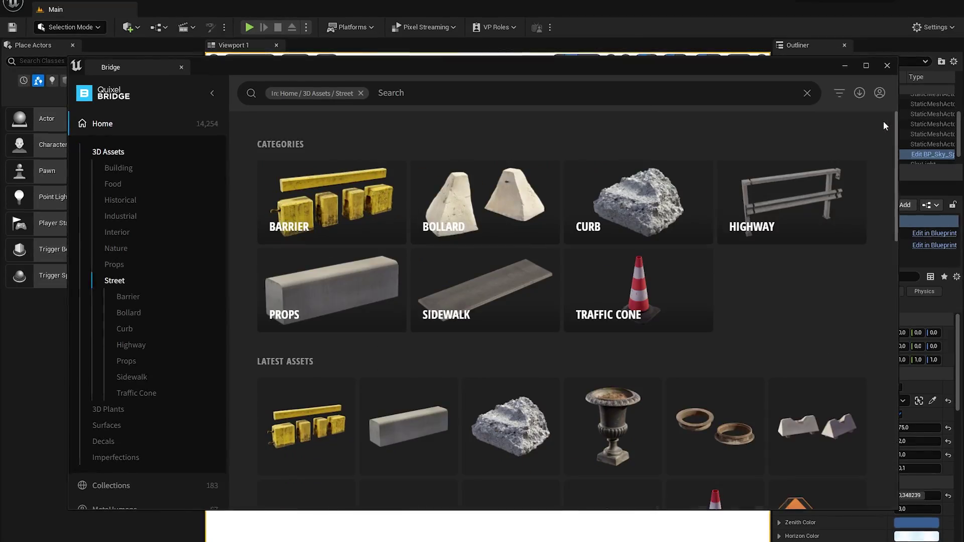
{"action": "scroll", "coordinate": [761, 426], "scroll_direction": "down", "scroll_amount": 2}
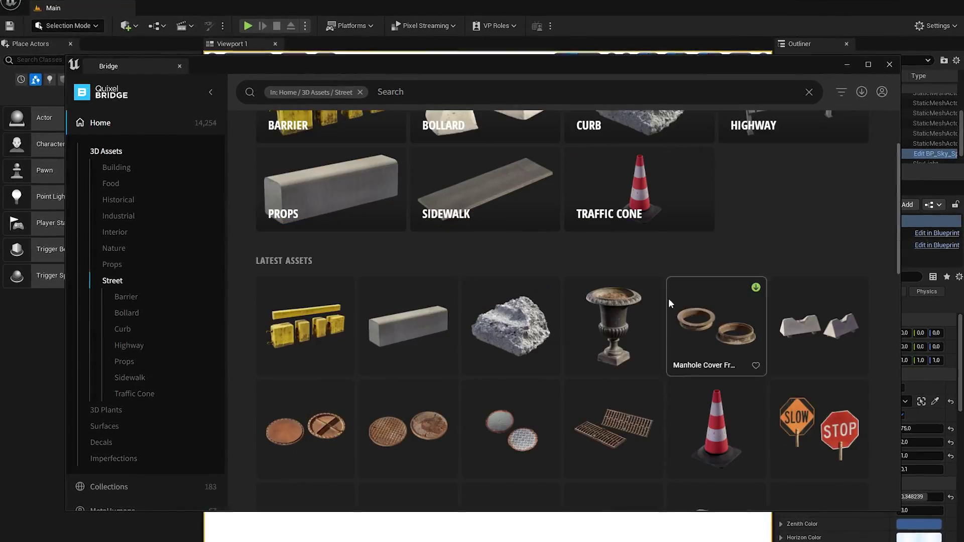
{"action": "left_click", "coordinate": [407, 326]}
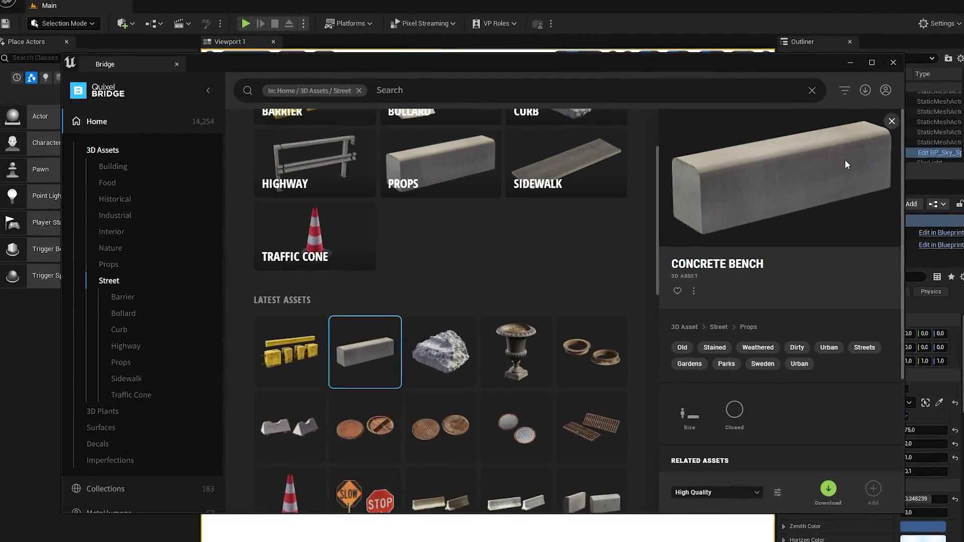
{"action": "left_click", "coordinate": [887, 122]}
{"action": "scroll", "coordinate": [602, 440], "scroll_direction": "down", "scroll_amount": 5}
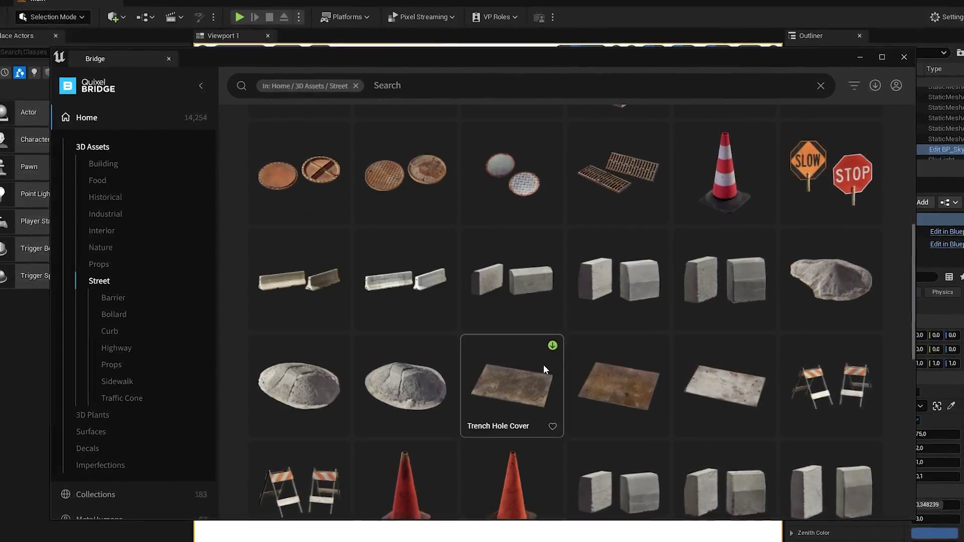
{"action": "scroll", "coordinate": [543, 365], "scroll_direction": "down", "scroll_amount": 10}
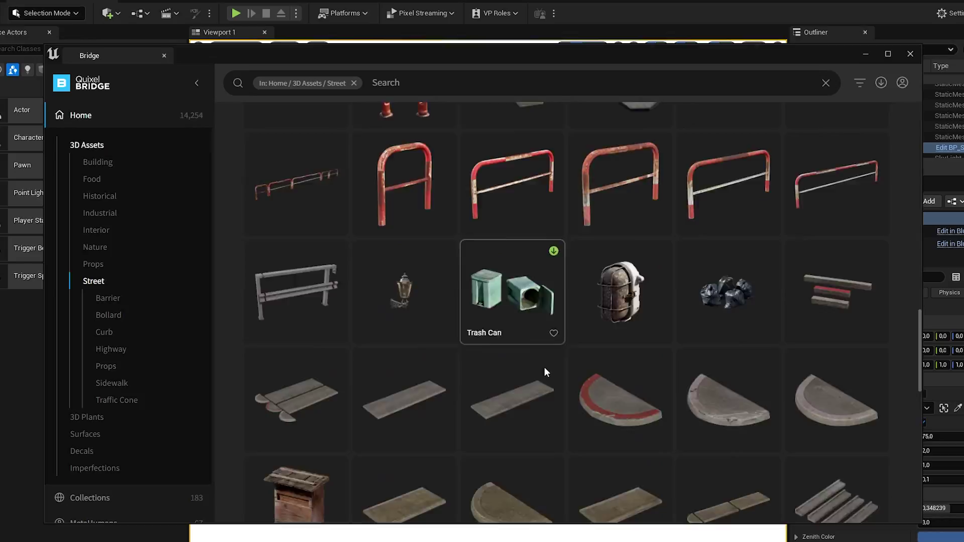
{"action": "scroll", "coordinate": [545, 372], "scroll_direction": "down", "scroll_amount": 10}
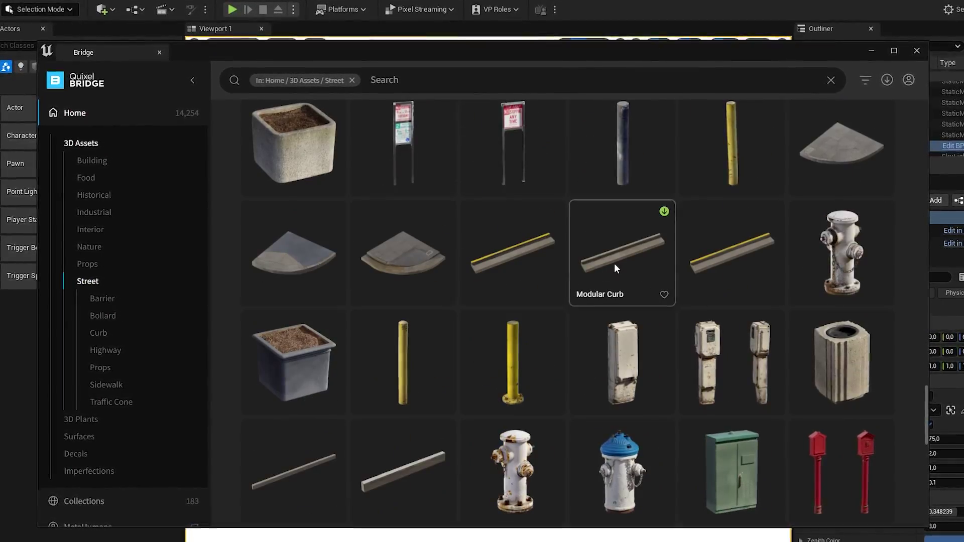
Step: Compare the Modular Curb assets, choose the downloaded long straight one, check its quality options and add it to the project
{"action": "left_click", "coordinate": [614, 263]}
{"action": "scroll", "coordinate": [491, 317], "scroll_direction": "down", "scroll_amount": 3}
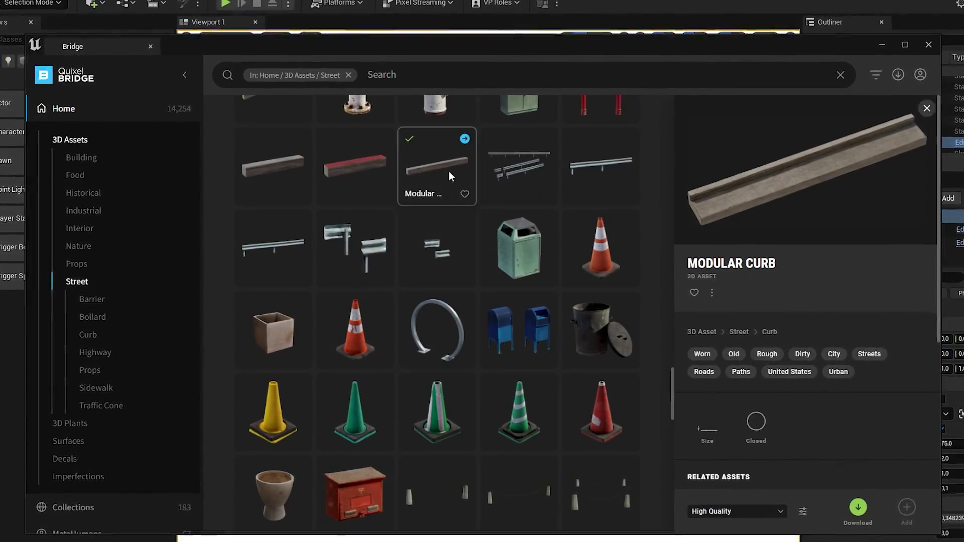
{"action": "left_click", "coordinate": [450, 173]}
{"action": "left_click", "coordinate": [281, 168]}
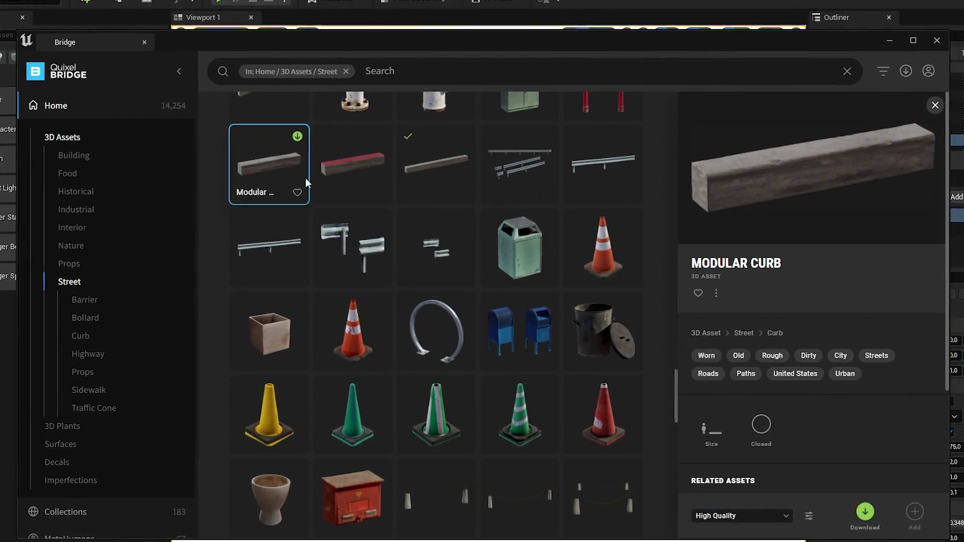
{"action": "scroll", "coordinate": [578, 151], "scroll_direction": "up", "scroll_amount": 3}
{"action": "left_click", "coordinate": [601, 123]}
{"action": "left_click", "coordinate": [409, 276]}
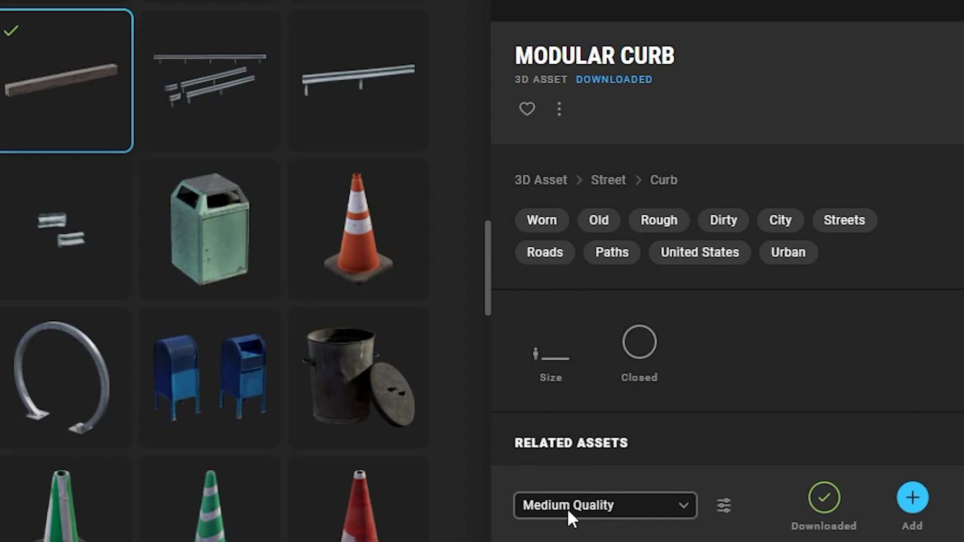
{"action": "left_click", "coordinate": [722, 518]}
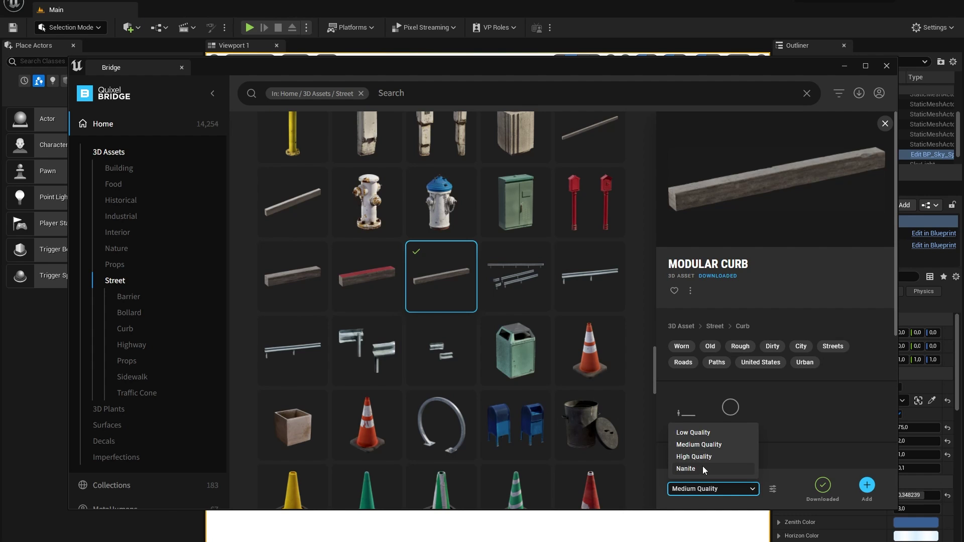
{"action": "left_click", "coordinate": [584, 461]}
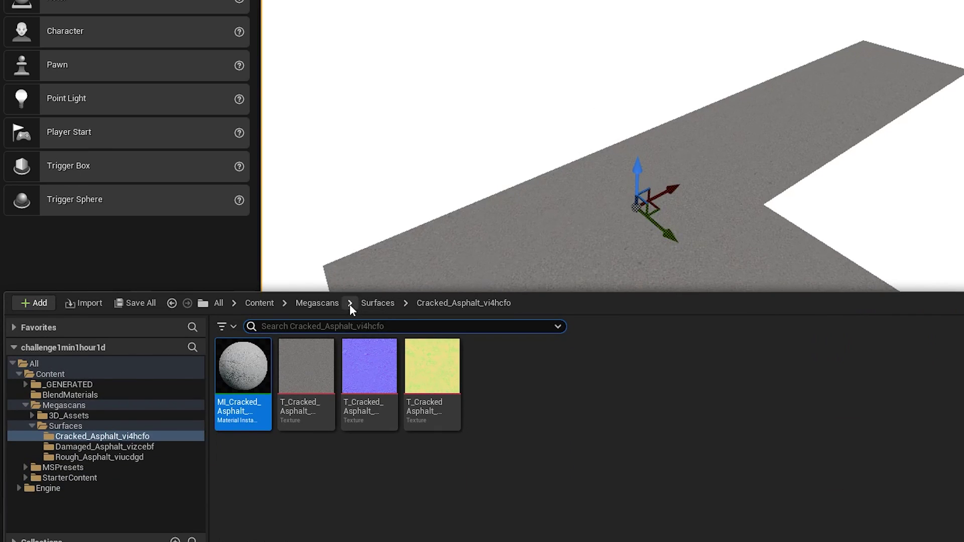
Step: Place both Street_Curbs_semf4 static meshes from the Megascans 3D_Assets folder in the scene and move the first curb toward the street's far edge
{"action": "left_click", "coordinate": [334, 304]}
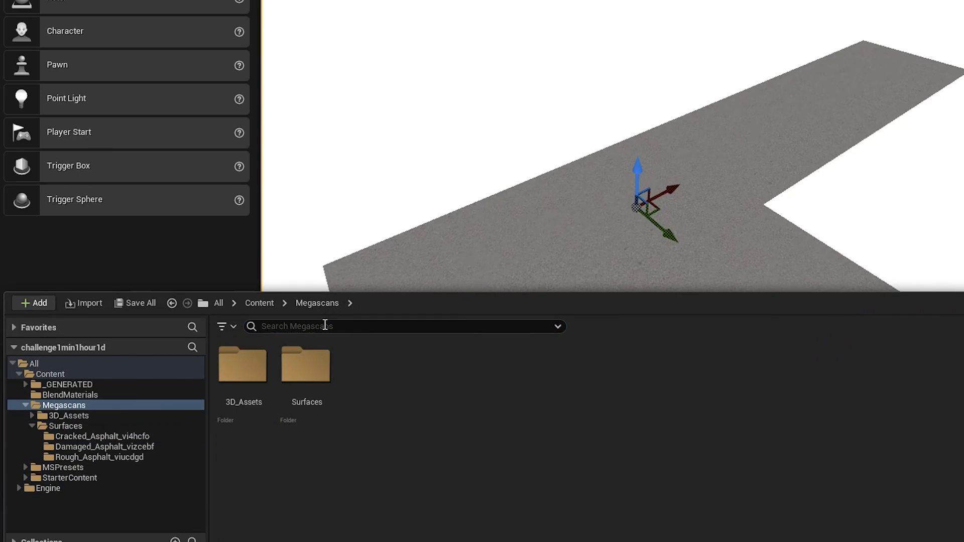
{"action": "double_click", "coordinate": [257, 388]}
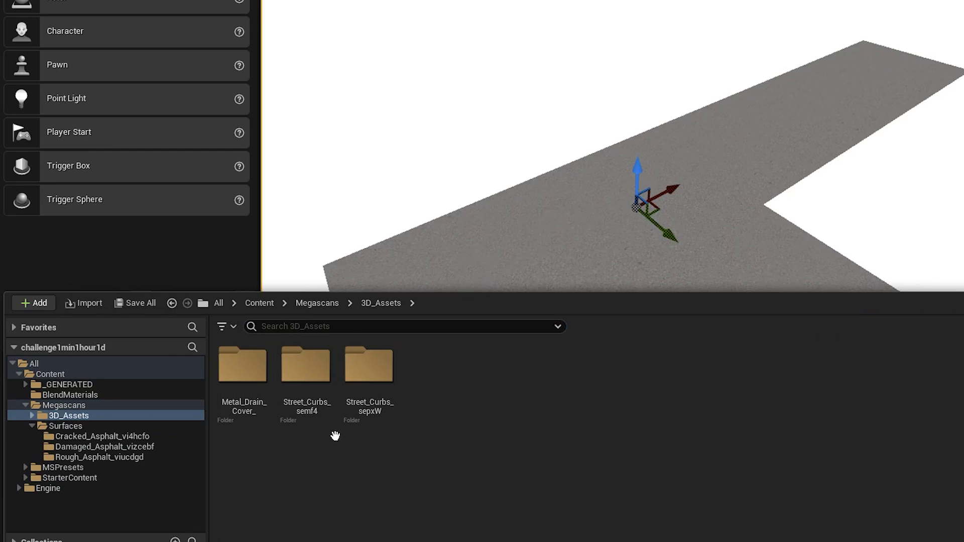
{"action": "double_click", "coordinate": [306, 369]}
{"action": "left_click", "coordinate": [306, 371]}
{"action": "left_click", "coordinate": [369, 371], "text": "ctrl"}
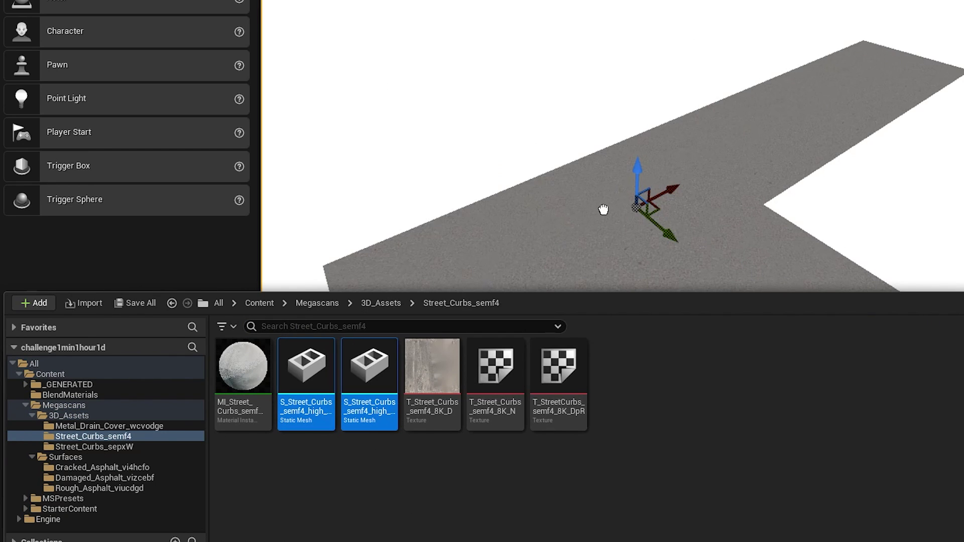
{"action": "left_click_drag", "start_coordinate": [603, 209], "coordinate": [377, 226]}
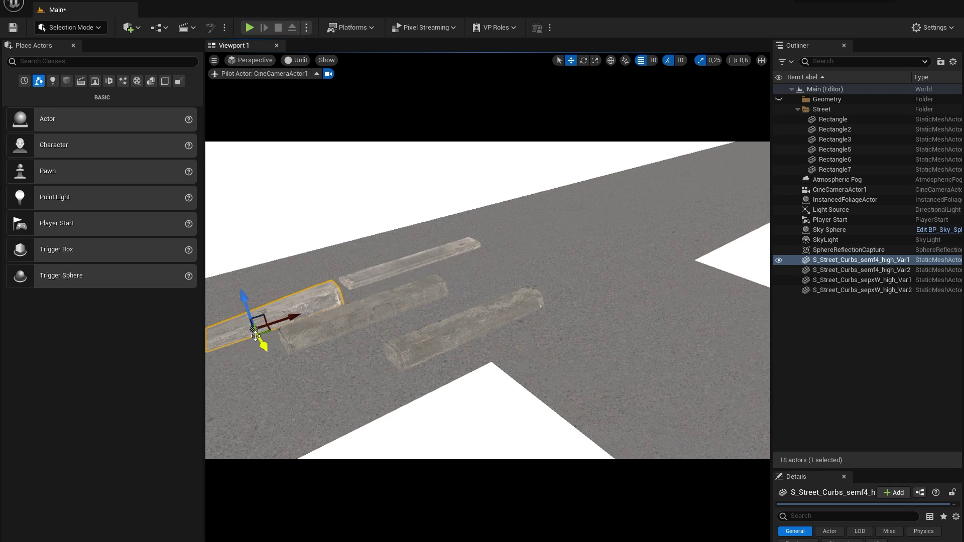
{"action": "left_click_drag", "start_coordinate": [255, 335], "coordinate": [431, 262]}
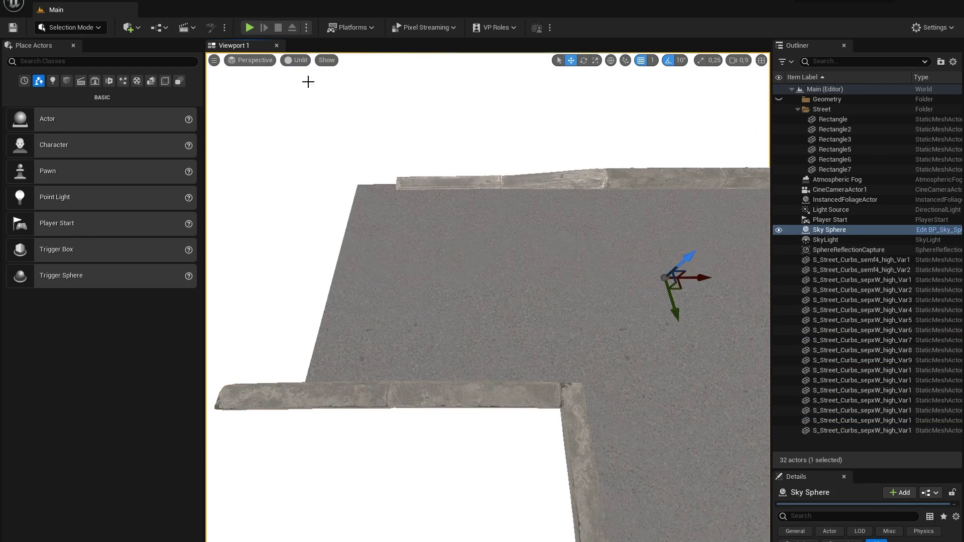
Step: View the curb-lined street through CineCameraActor1 with Lit shading
{"action": "left_click", "coordinate": [251, 60]}
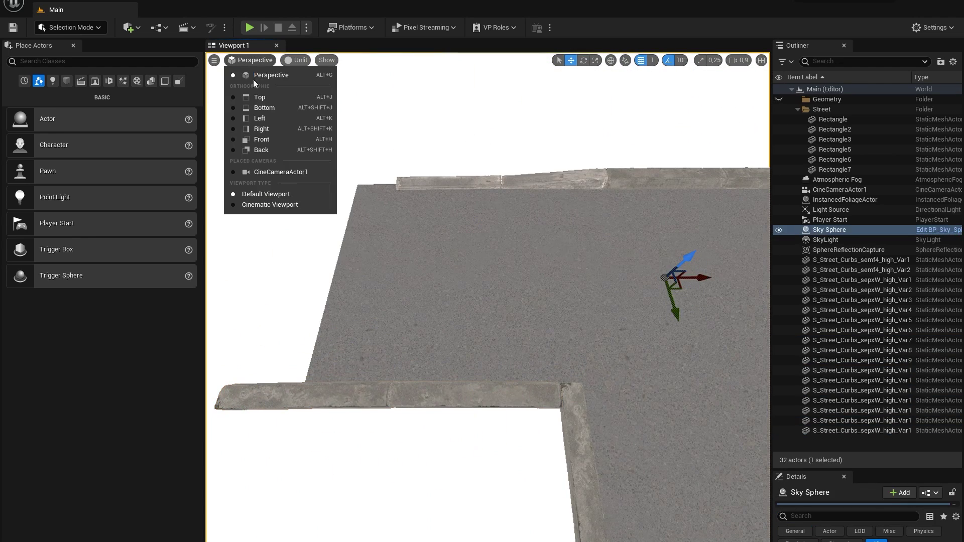
{"action": "left_click", "coordinate": [281, 168]}
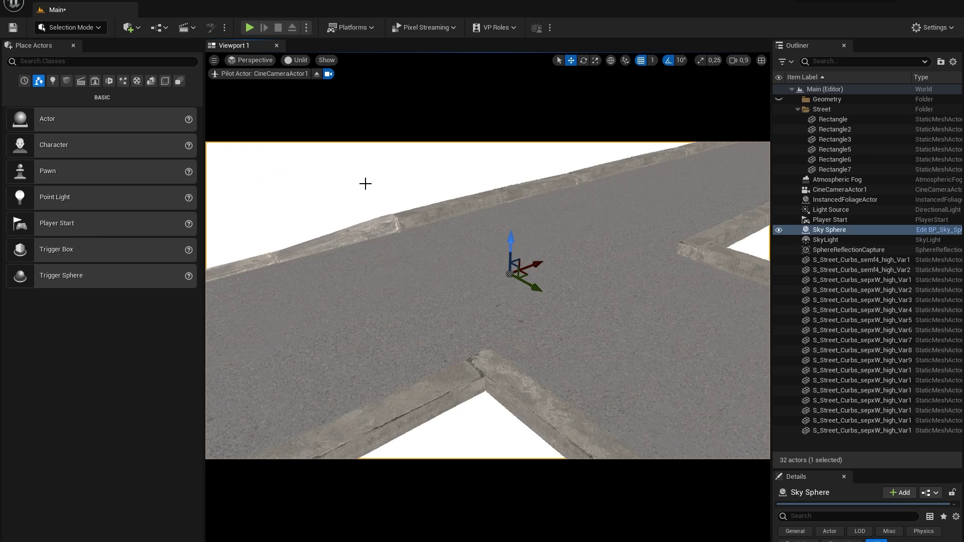
{"action": "key", "text": "alt+4"}
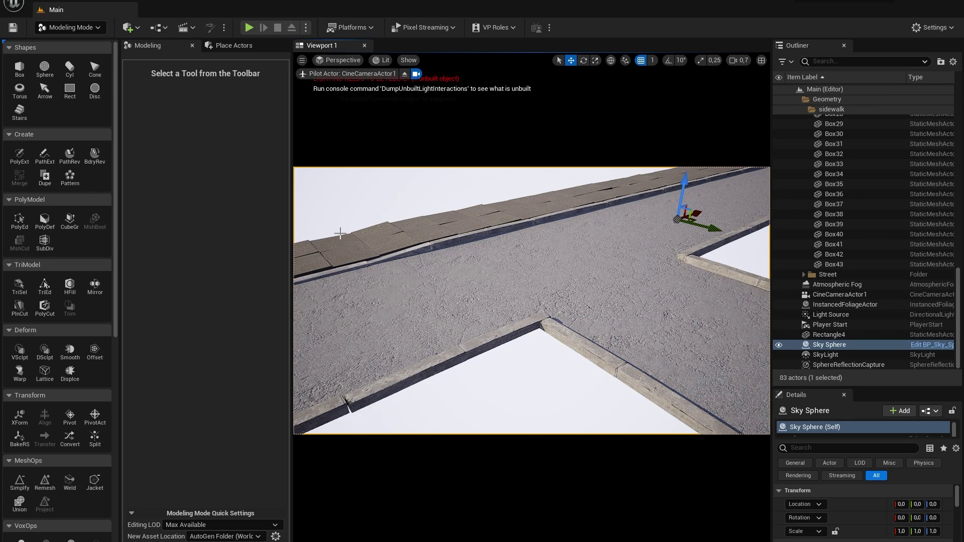
Step: Select the four sidewalk boxes at the near end of the sidewalk and adjust their height
{"action": "left_click", "coordinate": [336, 258]}
{"action": "left_click", "coordinate": [315, 248], "text": "ctrl"}
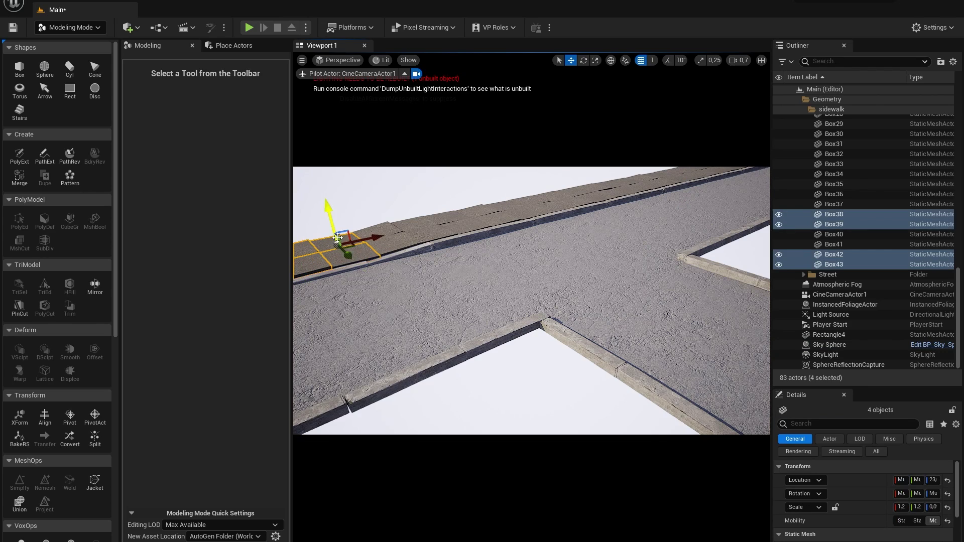
{"action": "left_click", "coordinate": [360, 206]}
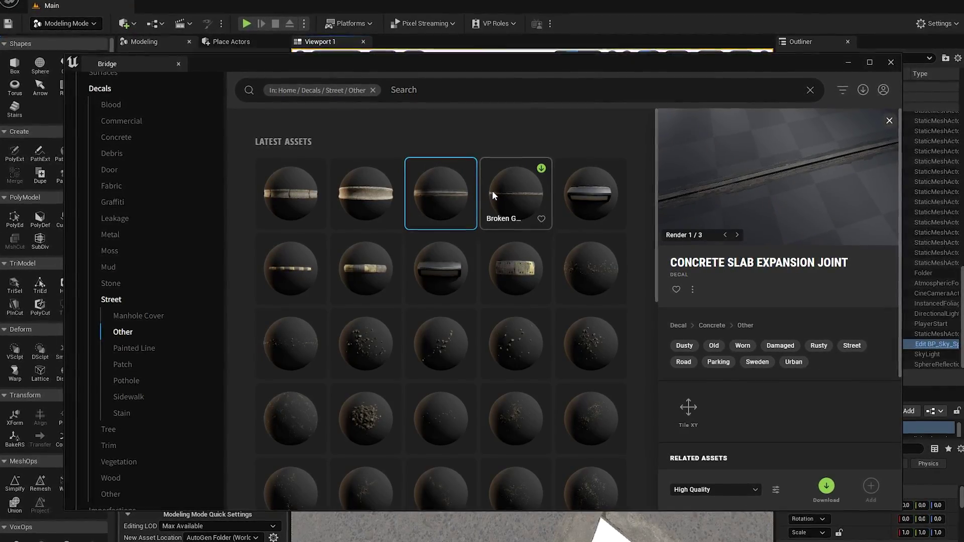
Step: Download the Broken Grout street decal from Quixel Bridge at High Quality
{"action": "left_click", "coordinate": [489, 191]}
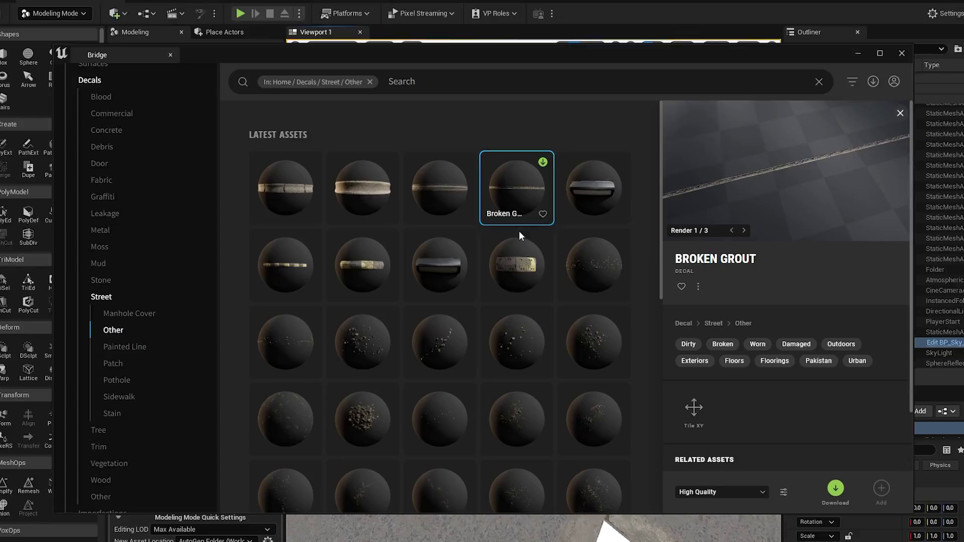
{"action": "left_click", "coordinate": [742, 491]}
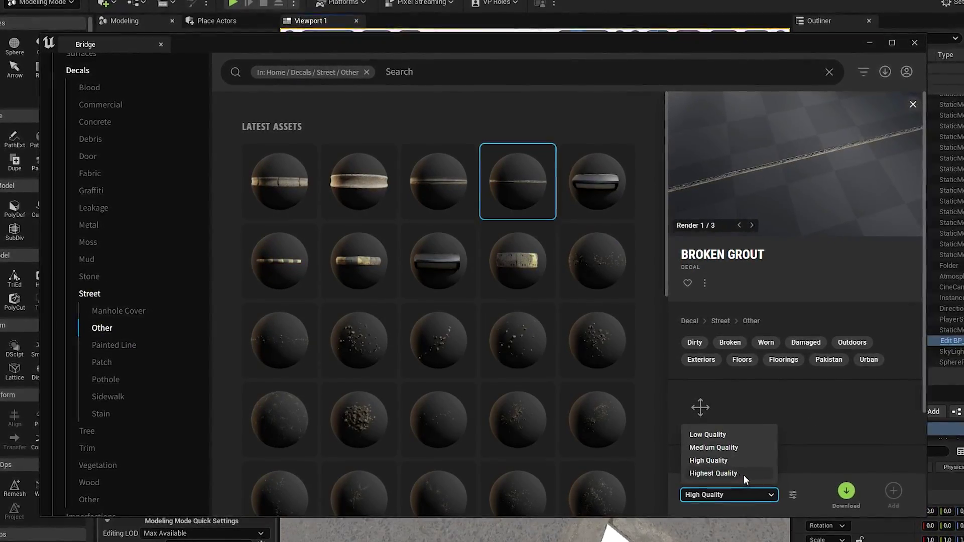
{"action": "left_click", "coordinate": [855, 474]}
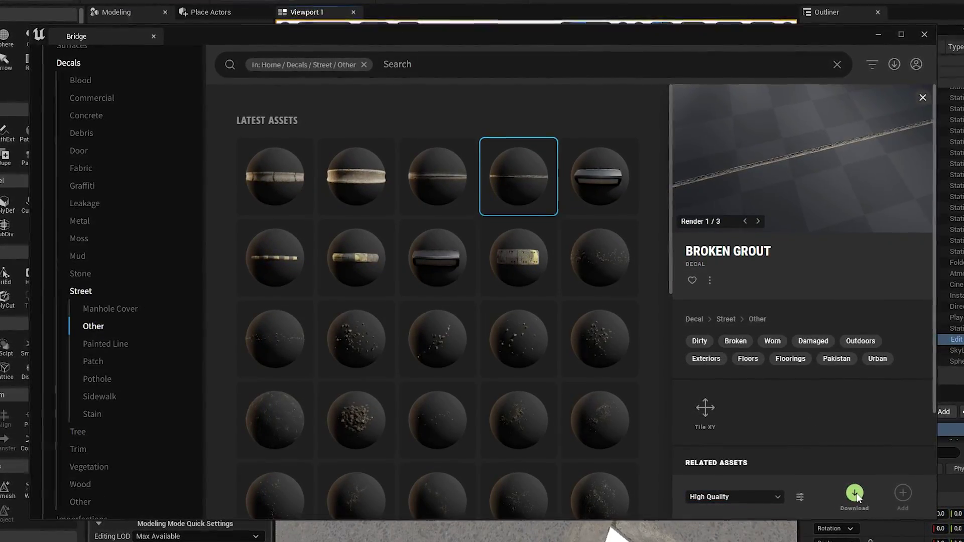
{"action": "left_click", "coordinate": [855, 493]}
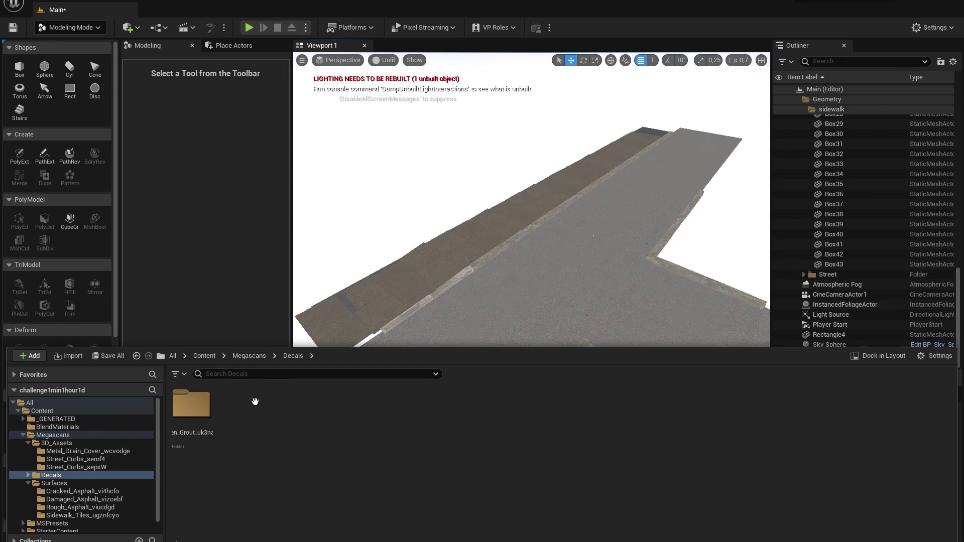
Step: Place the Broken Grout decal from the Megascans Decals folder on the street and stretch it lengthwise to a Z scale of about 9.8
{"action": "double_click", "coordinate": [191, 404]}
{"action": "left_click_drag", "start_coordinate": [191, 405], "coordinate": [481, 250]}
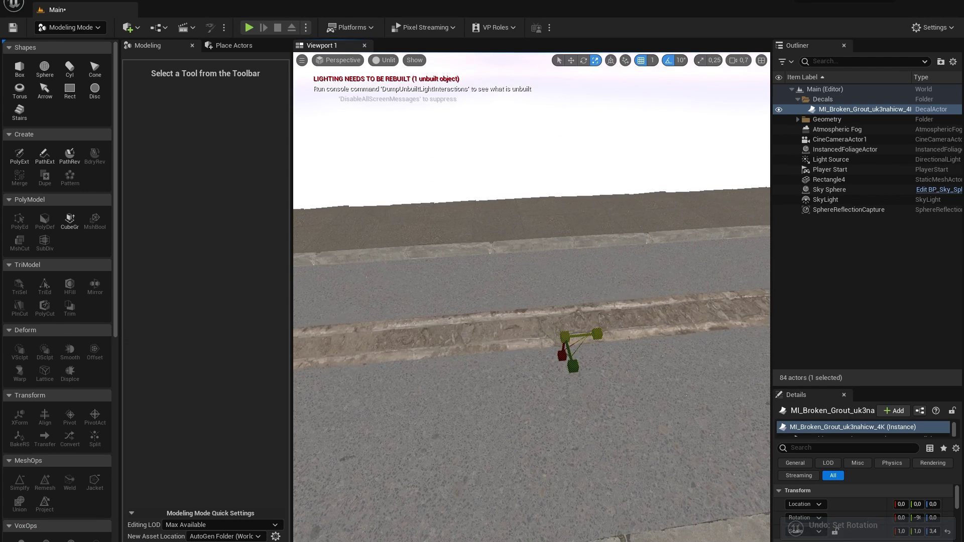
{"action": "left_click_drag", "start_coordinate": [597, 333], "coordinate": [628, 331]}
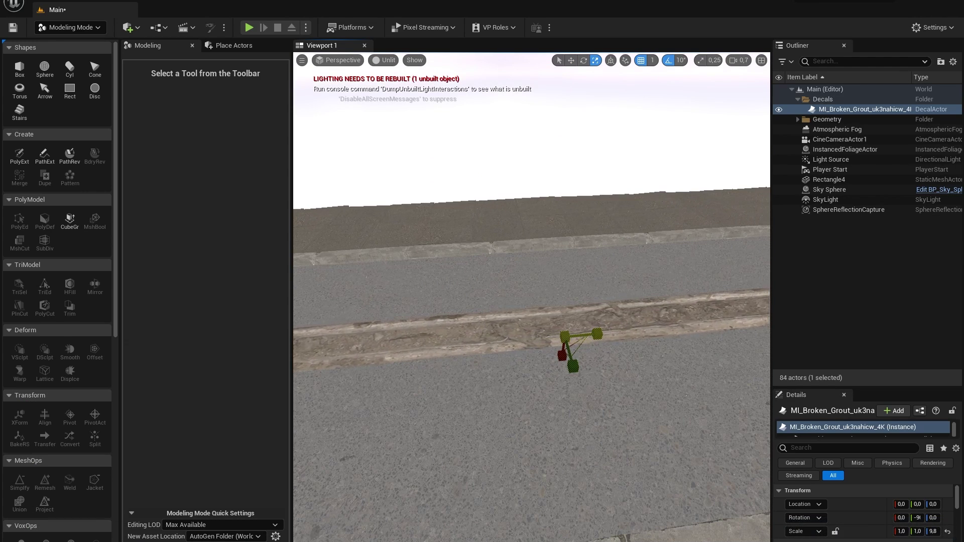
{"action": "right_click_drag", "start_coordinate": [588, 338], "coordinate": [517, 346]}
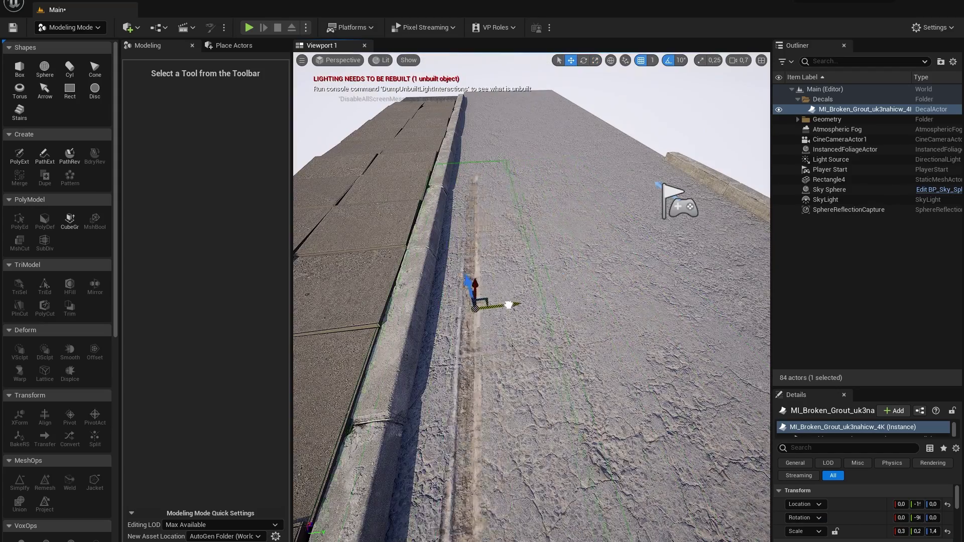
Step: Move the Broken Grout decal sideways so it runs along the foot of the curb
{"action": "left_click_drag", "start_coordinate": [509, 304], "coordinate": [483, 306]}
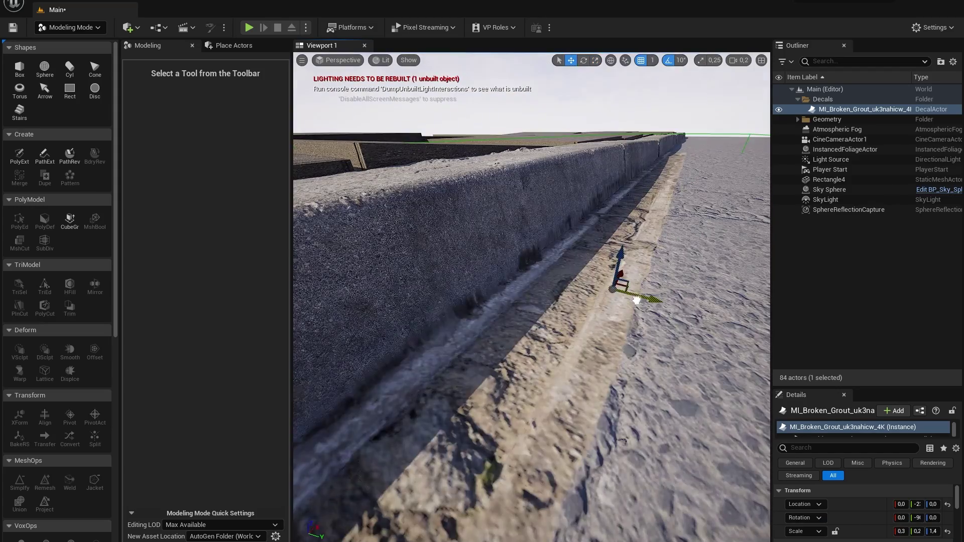
{"action": "left_click_drag", "start_coordinate": [636, 301], "coordinate": [635, 303]}
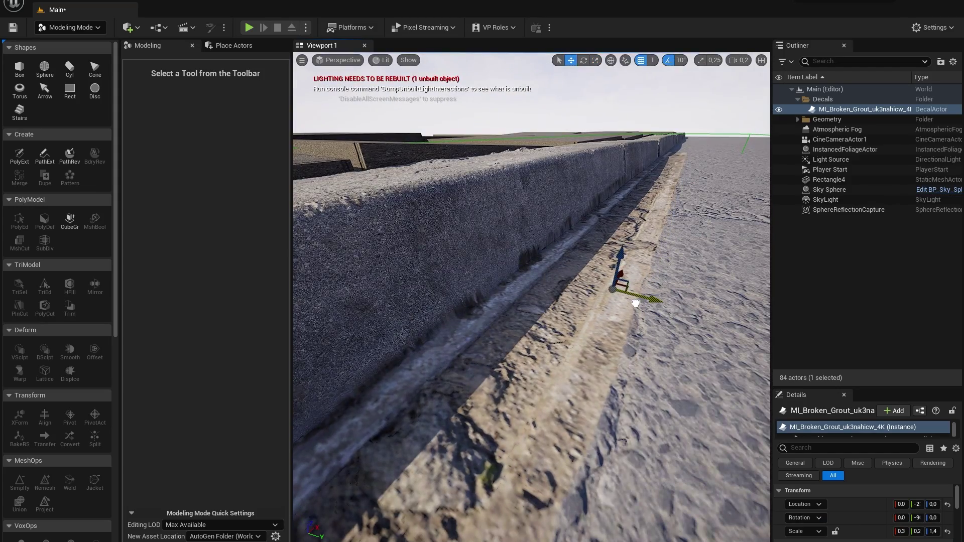
{"action": "right_click_drag", "start_coordinate": [635, 303], "coordinate": [457, 302]}
{"action": "scroll", "coordinate": [636, 303], "scroll_direction": "up", "scroll_amount": 3}
{"action": "key", "text": "s"}
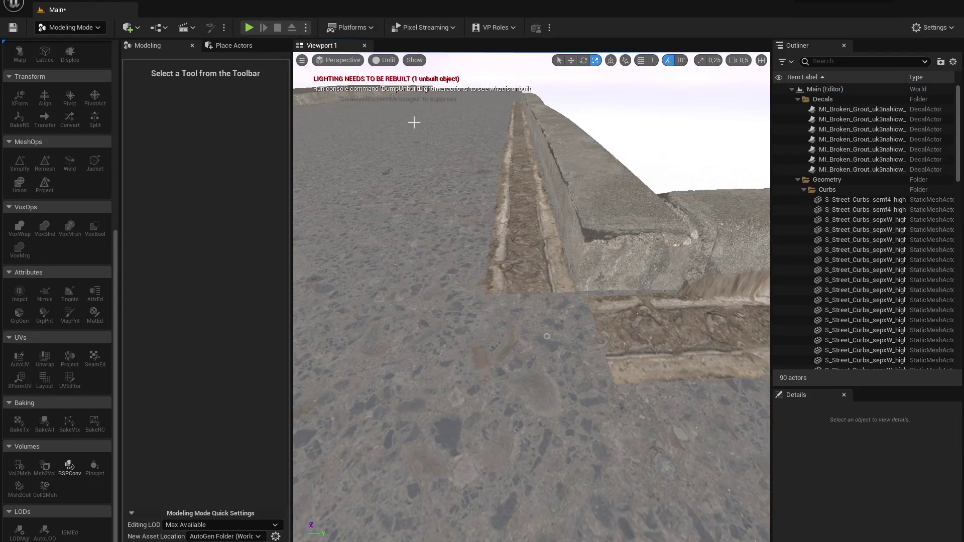
Step: Move the metal drain cover along the street toward the curb corner
{"action": "left_click", "coordinate": [546, 336]}
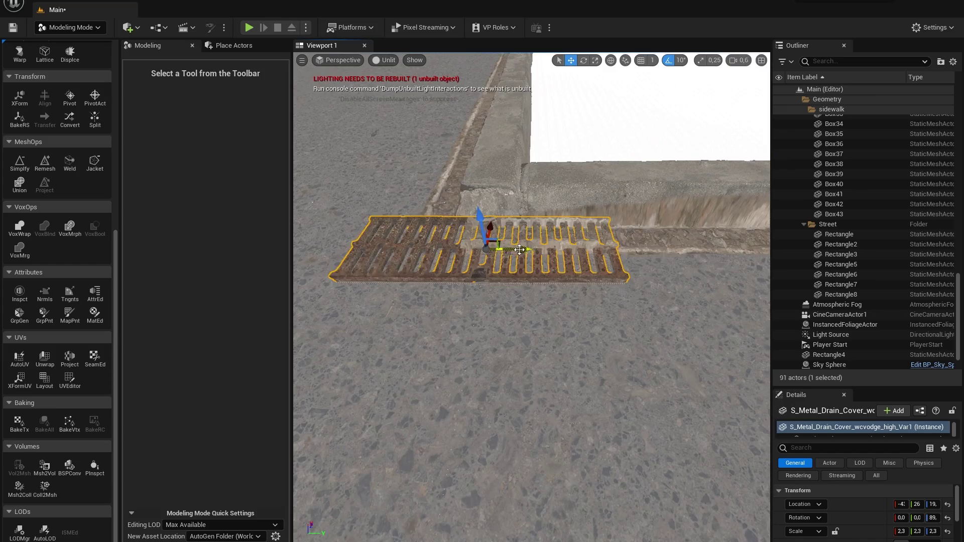
{"action": "left_click_drag", "start_coordinate": [484, 227], "coordinate": [527, 228]}
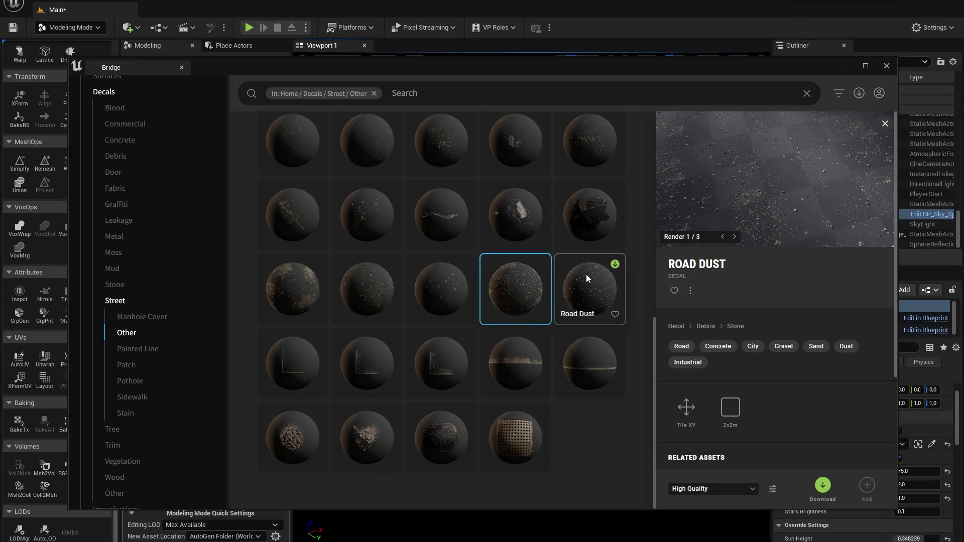
Step: Download the Road Debris and Road Gravel street decals from Quixel Bridge at High Quality
{"action": "scroll", "coordinate": [586, 274], "scroll_direction": "down", "scroll_amount": 2}
{"action": "left_click", "coordinate": [596, 134]}
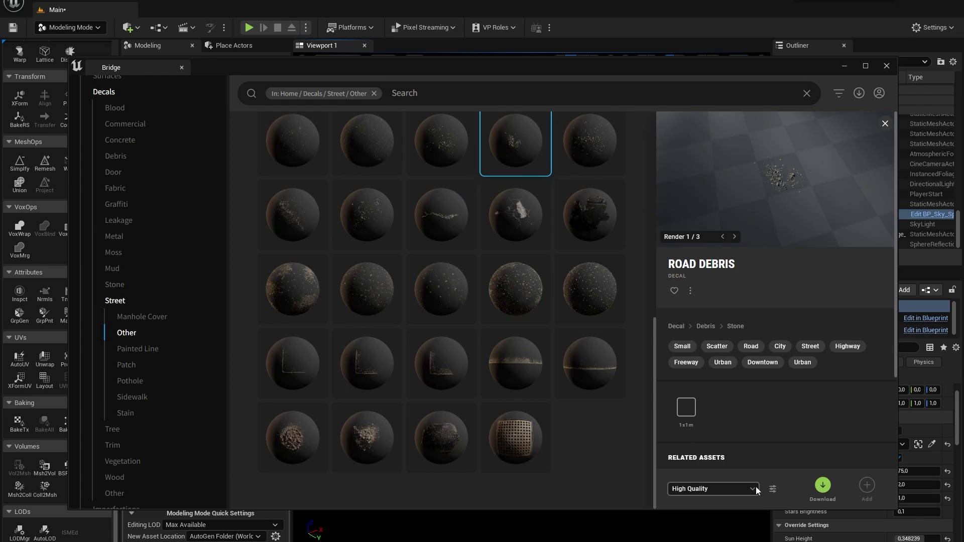
{"action": "left_click", "coordinate": [293, 215]}
{"action": "scroll", "coordinate": [502, 321], "scroll_direction": "up", "scroll_amount": 1}
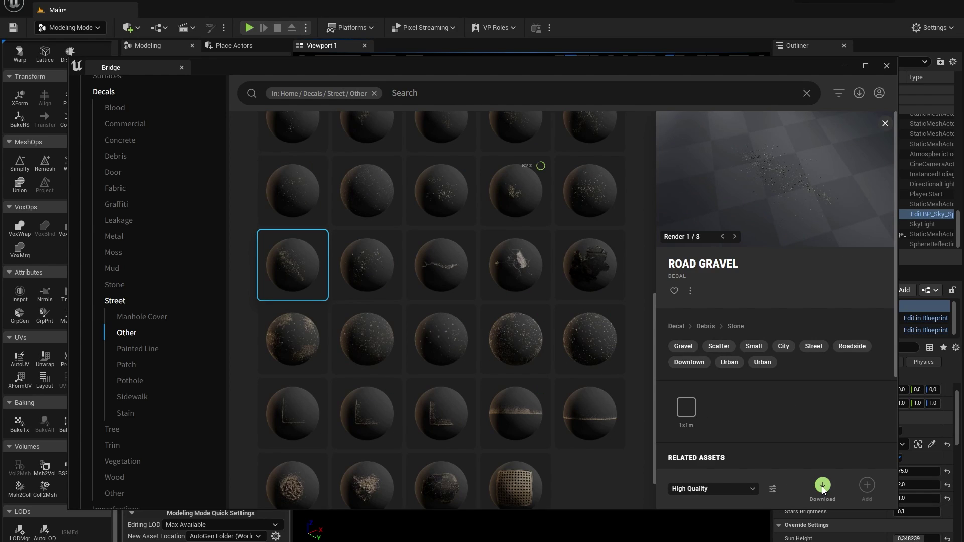
{"action": "left_click", "coordinate": [525, 197], "text": "ctrl"}
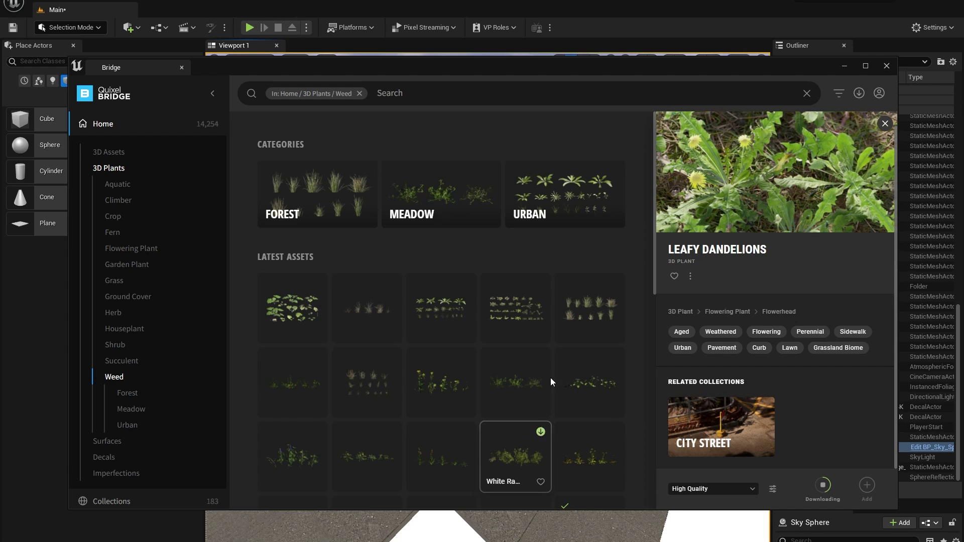
Step: Find Thatching Grass among the 3D grass plants and add its Medium Quality version to the project
{"action": "left_click", "coordinate": [552, 201]}
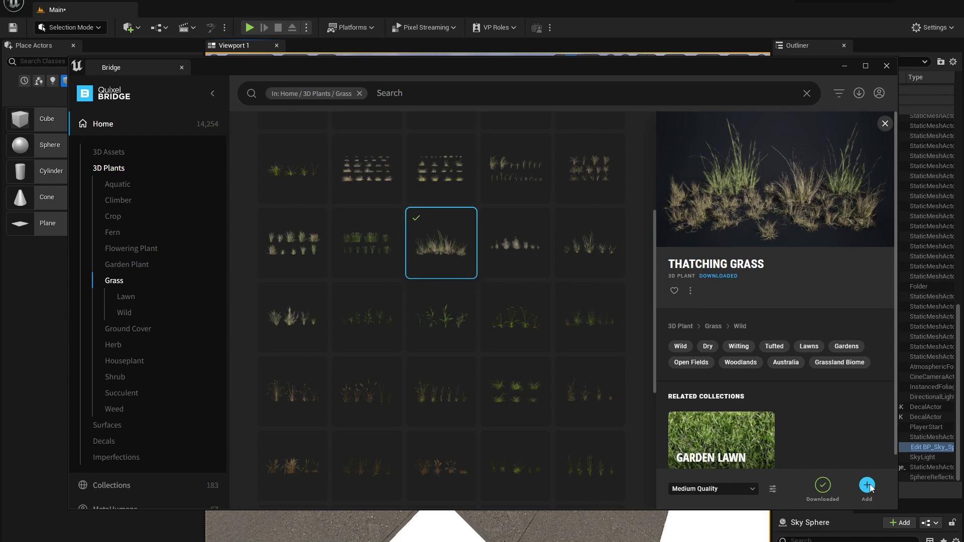
{"action": "left_click", "coordinate": [867, 485]}
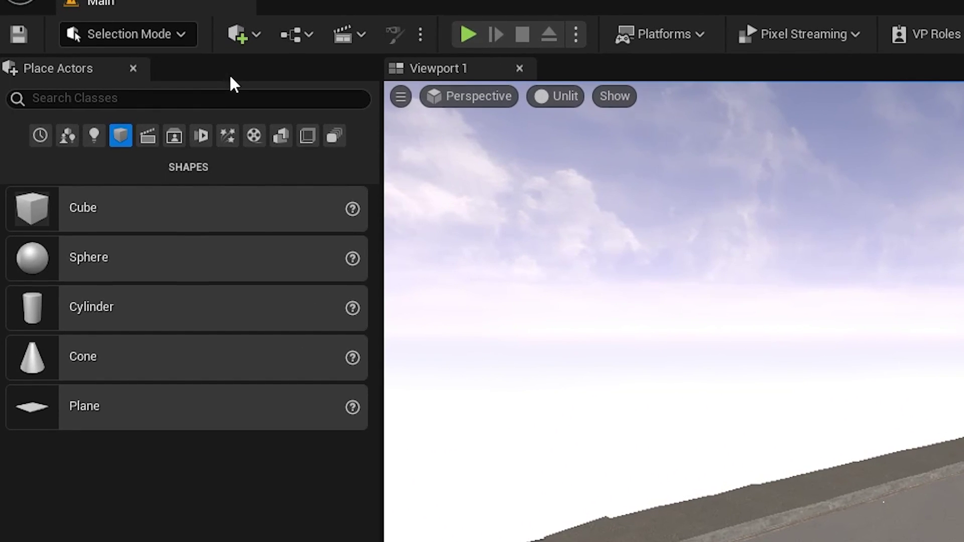
Step: Switch to Foliage mode and select all the weed and grass foliage types for painting
{"action": "left_click", "coordinate": [166, 34]}
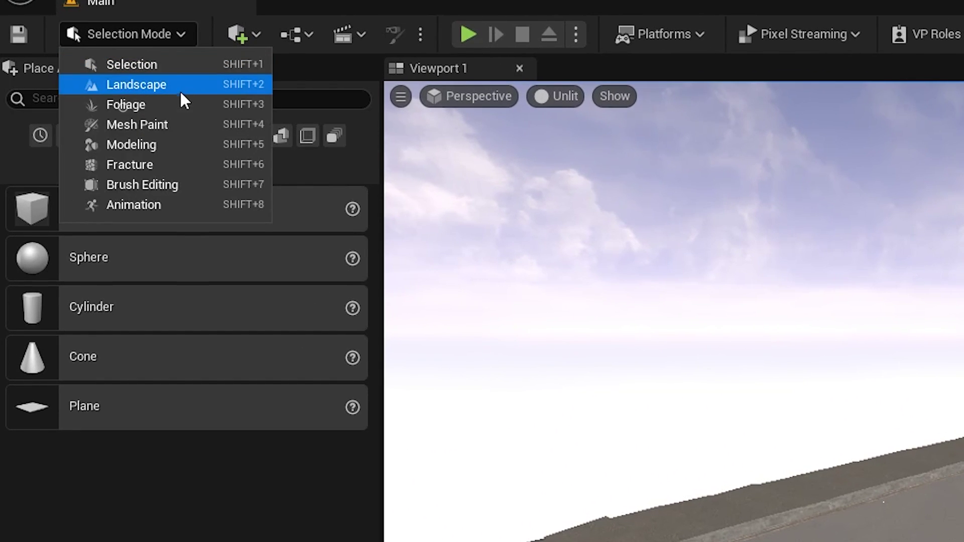
{"action": "left_click", "coordinate": [178, 103]}
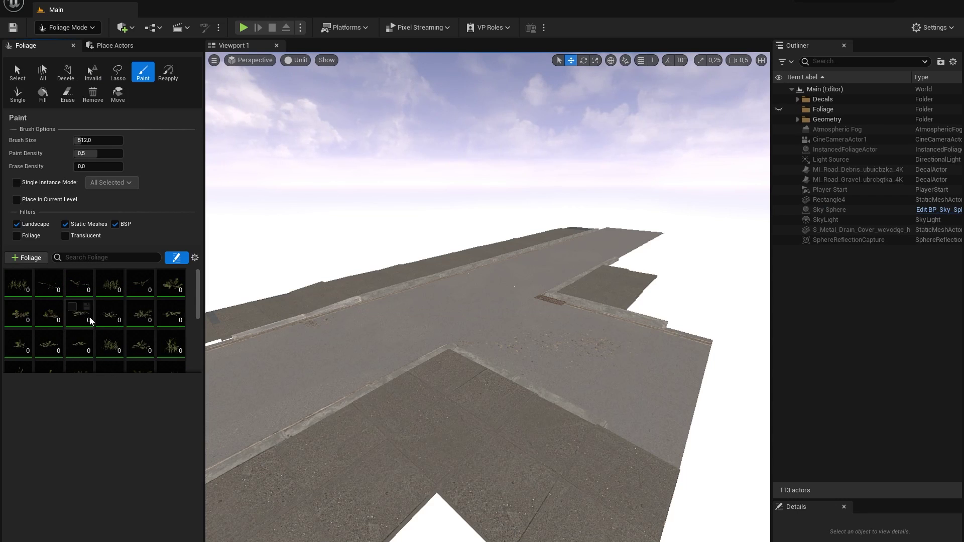
{"action": "scroll", "coordinate": [91, 321], "scroll_direction": "down", "scroll_amount": 2}
{"action": "left_click", "coordinate": [161, 341]}
{"action": "key", "text": "ctrl+a"}
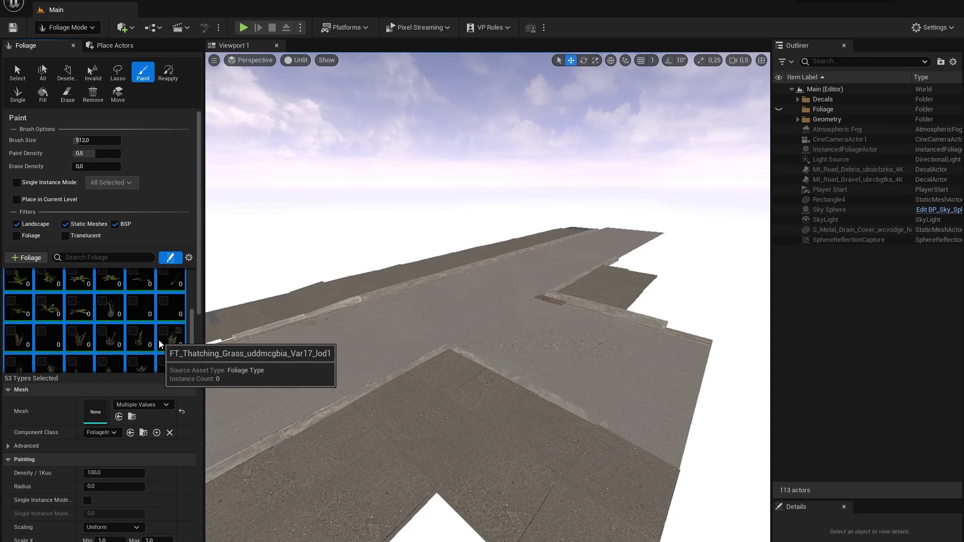
Step: Set the foliage brush size to 25 and paint weeds and grass along the foot of the curb
{"action": "mouse_move", "coordinate": [370, 360]}
{"action": "right_mouse_down"}
{"action": "mouse_move", "coordinate": [271, 321]}
{"action": "mouse_move", "coordinate": [321, 296]}
{"action": "mouse_move", "coordinate": [245, 267]}
{"action": "right_mouse_up"}
{"action": "left_click_drag", "start_coordinate": [112, 140], "coordinate": [73, 141]}
{"action": "mouse_move", "coordinate": [364, 342]}
{"action": "right_mouse_down"}
{"action": "mouse_move", "coordinate": [321, 337]}
{"action": "mouse_move", "coordinate": [281, 359]}
{"action": "mouse_move", "coordinate": [267, 351]}
{"action": "right_mouse_up"}
{"action": "left_click", "coordinate": [103, 138]}
{"action": "type", "text": "25"}
{"action": "key", "text": "Return"}
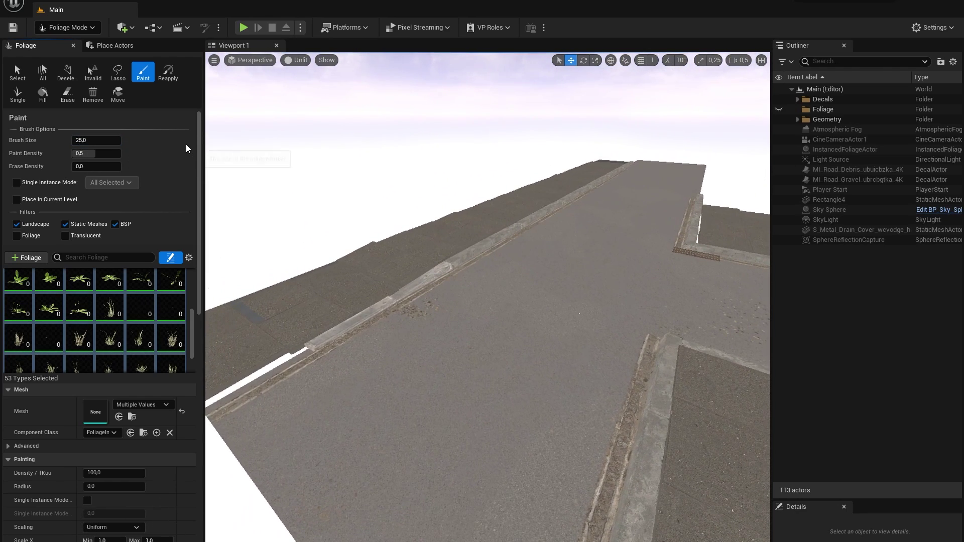
{"action": "mouse_move", "coordinate": [431, 344]}
{"action": "right_mouse_down"}
{"action": "mouse_move", "coordinate": [417, 327]}
{"action": "mouse_move", "coordinate": [442, 295]}
{"action": "right_mouse_up"}
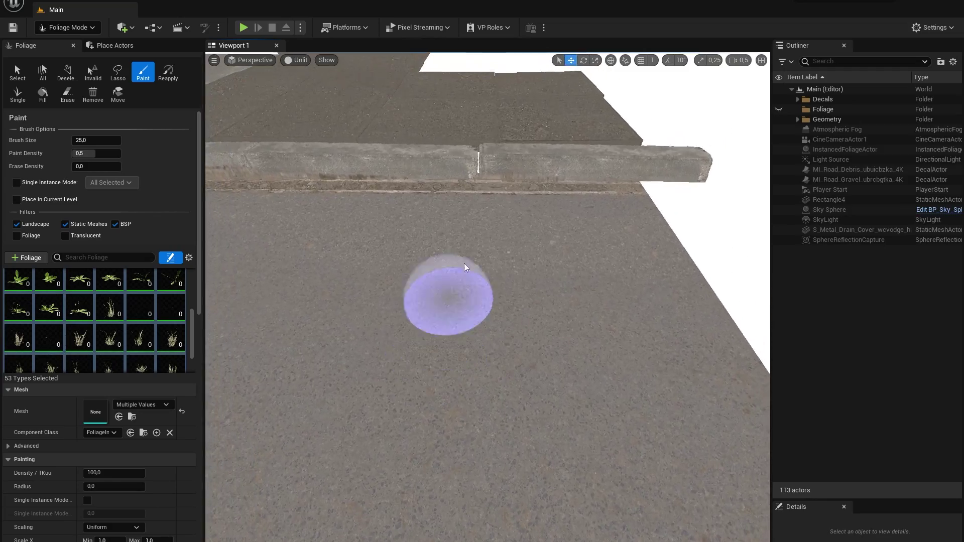
{"action": "left_click_drag", "start_coordinate": [627, 200], "coordinate": [432, 186]}
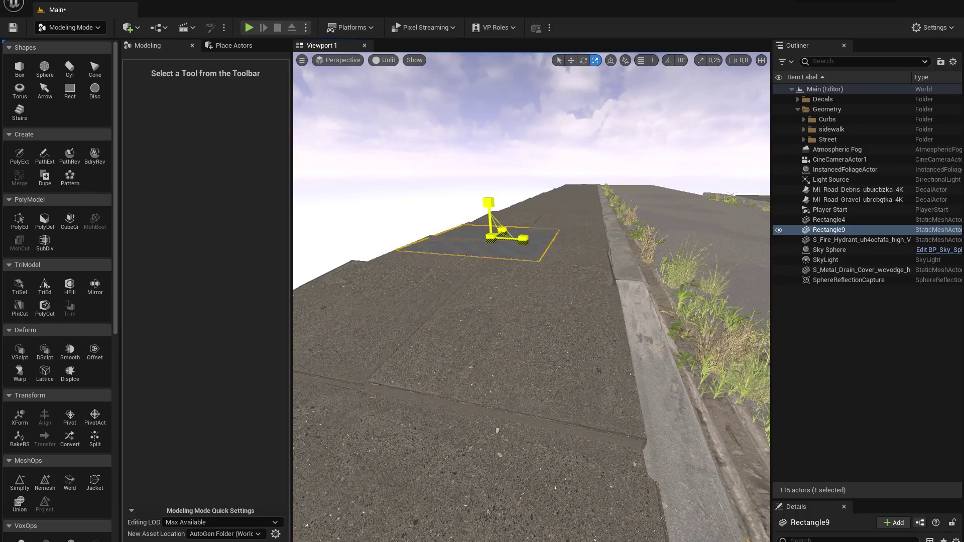
Step: Enlarge the new rectangle beside the sidewalk and stretch it along the sidewalk to an X scale of about 25
{"action": "left_click_drag", "start_coordinate": [491, 238], "coordinate": [454, 258]}
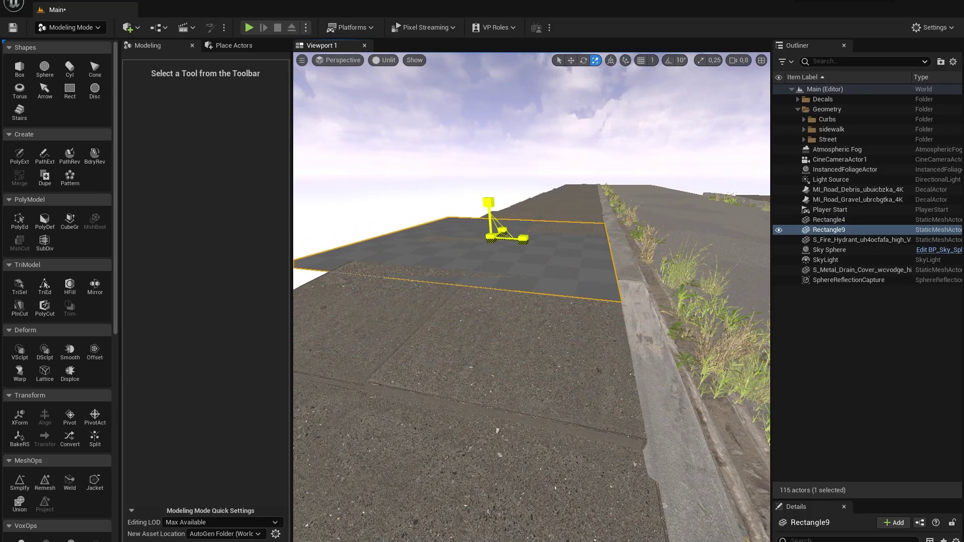
{"action": "left_click_drag", "start_coordinate": [510, 239], "coordinate": [362, 225]}
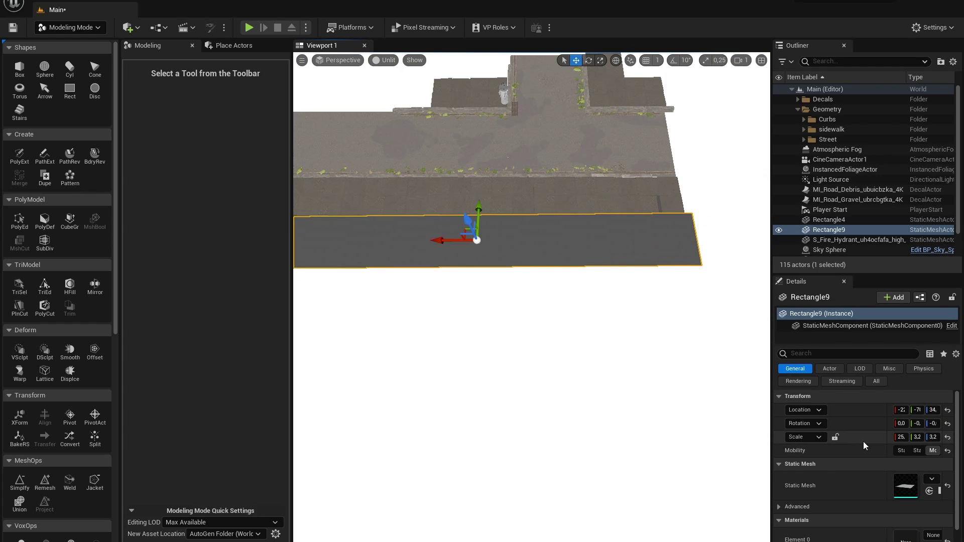
Step: Set the rectangle's Y scale to about 25 to match X and move it outward until its edge meets the sidewalk
{"action": "left_click", "coordinate": [918, 438]}
{"action": "key", "text": "ctrl+v"}
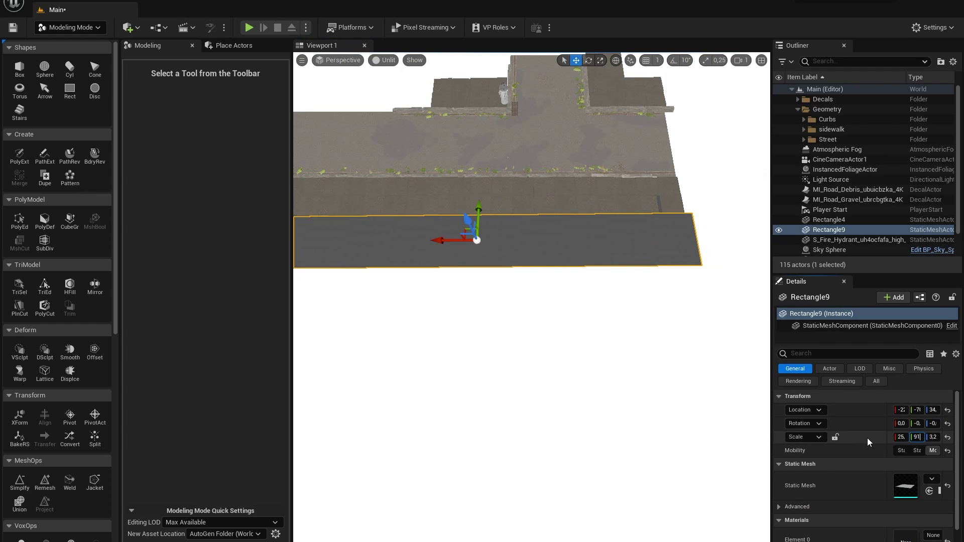
{"action": "key", "text": "Return"}
{"action": "left_click_drag", "start_coordinate": [476, 209], "coordinate": [453, 410]}
{"action": "key", "text": "f"}
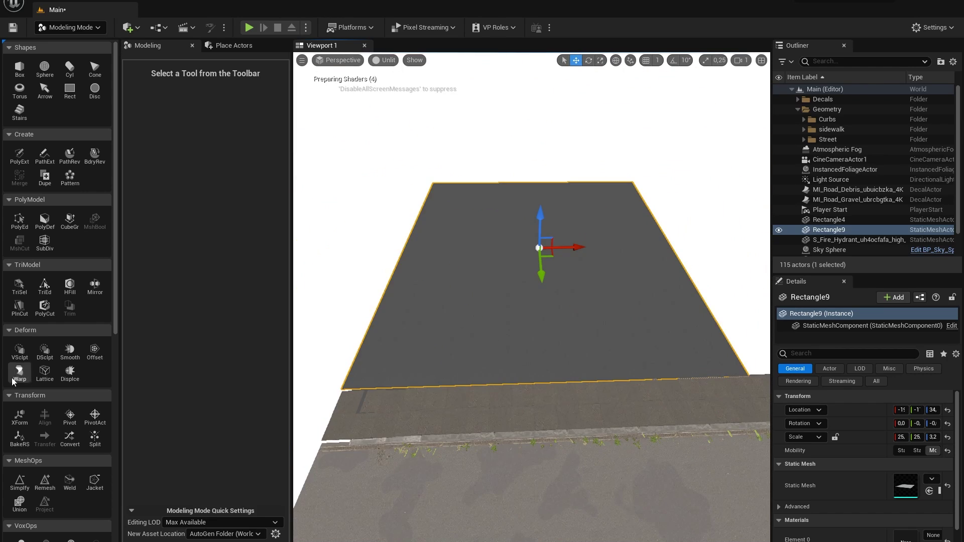
Step: Remesh the large ground rectangle with a target triangle count of 10000
{"action": "scroll", "coordinate": [71, 429], "scroll_direction": "down", "scroll_amount": 5}
{"action": "left_click", "coordinate": [52, 376]}
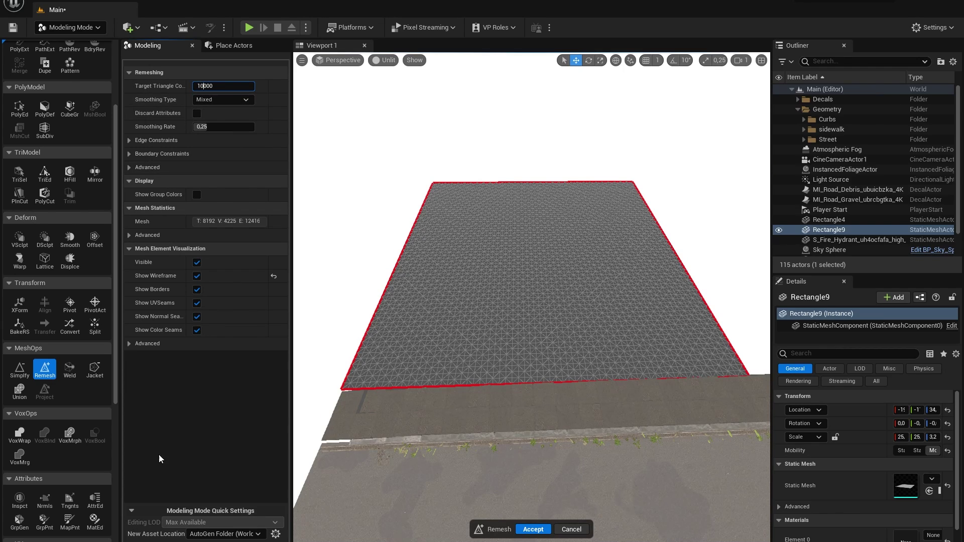
{"action": "key", "text": "Return"}
{"action": "left_click", "coordinate": [533, 529]}
Step: Sculpt the ground rectangle with the Grab brush, pulling its edge toward the sidewalk to close the gap, and accept the sculpt
{"action": "left_click", "coordinate": [20, 351]}
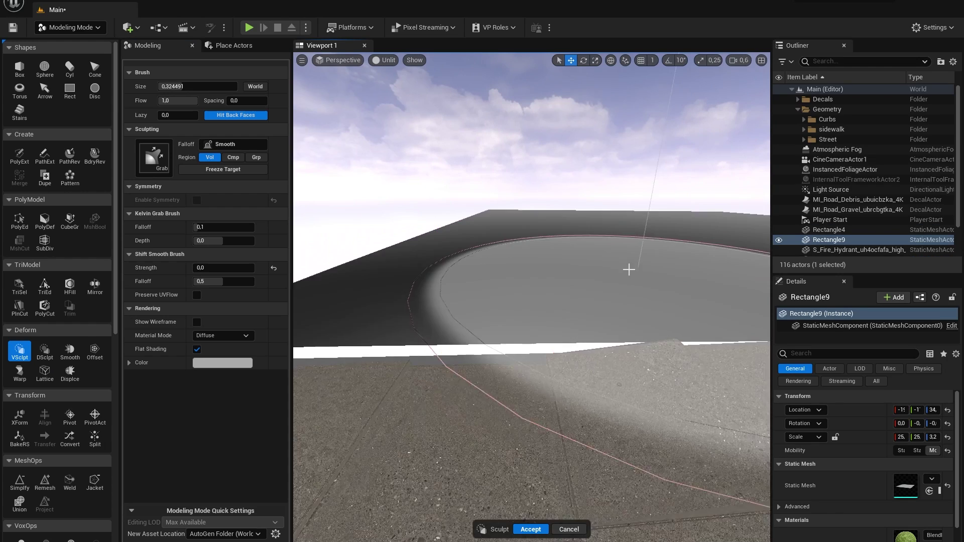
{"action": "left_click_drag", "start_coordinate": [491, 315], "coordinate": [447, 329]}
{"action": "key", "text": "ctrl+z"}
{"action": "mouse_move", "coordinate": [444, 331]}
{"action": "right_mouse_down"}
{"action": "mouse_move", "coordinate": [351, 389]}
{"action": "mouse_move", "coordinate": [465, 263]}
{"action": "right_mouse_up"}
{"action": "key", "text": "s"}
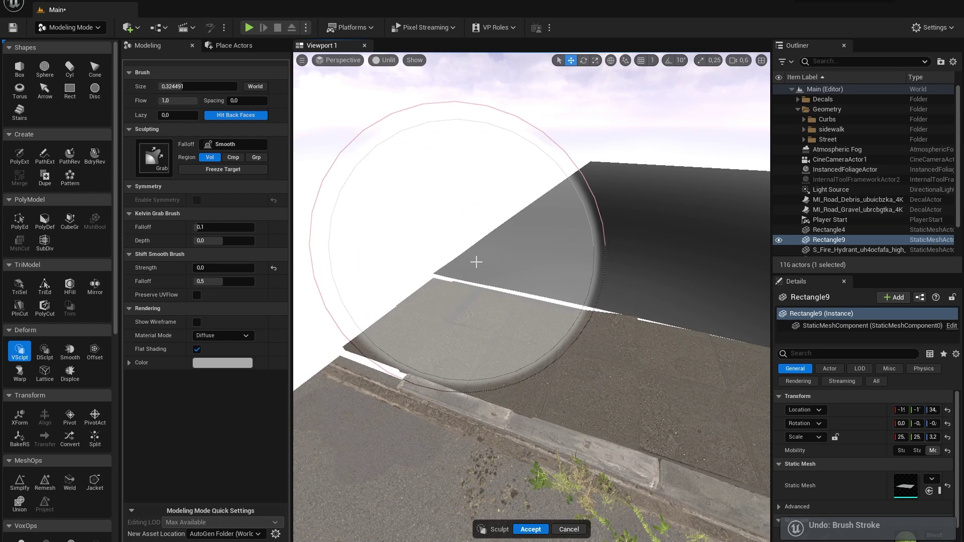
{"action": "left_click_drag", "start_coordinate": [452, 271], "coordinate": [660, 312]}
{"action": "right_click_drag", "start_coordinate": [661, 311], "coordinate": [647, 332]}
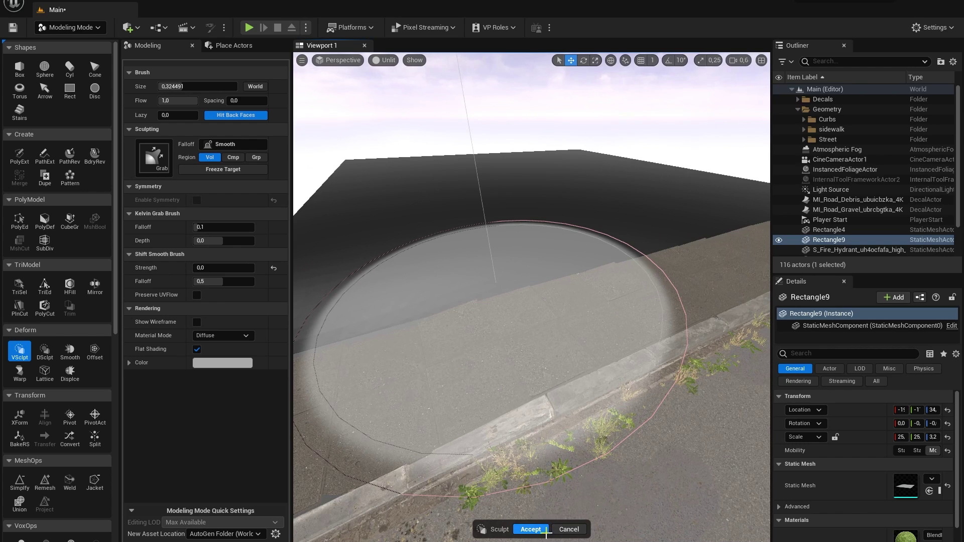
{"action": "left_click", "coordinate": [531, 529]}
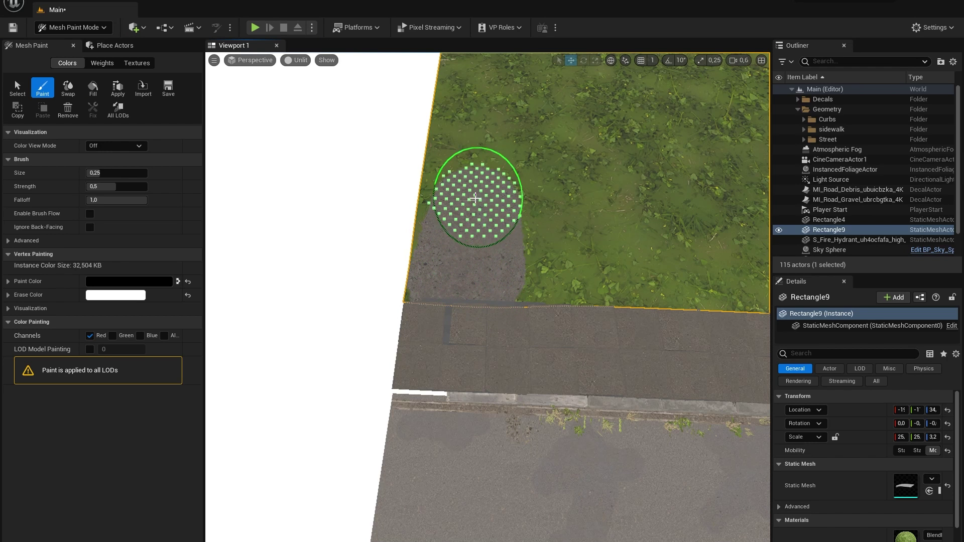
Step: Switch the viewport to look through CineCameraActor1
{"action": "left_click", "coordinate": [264, 63]}
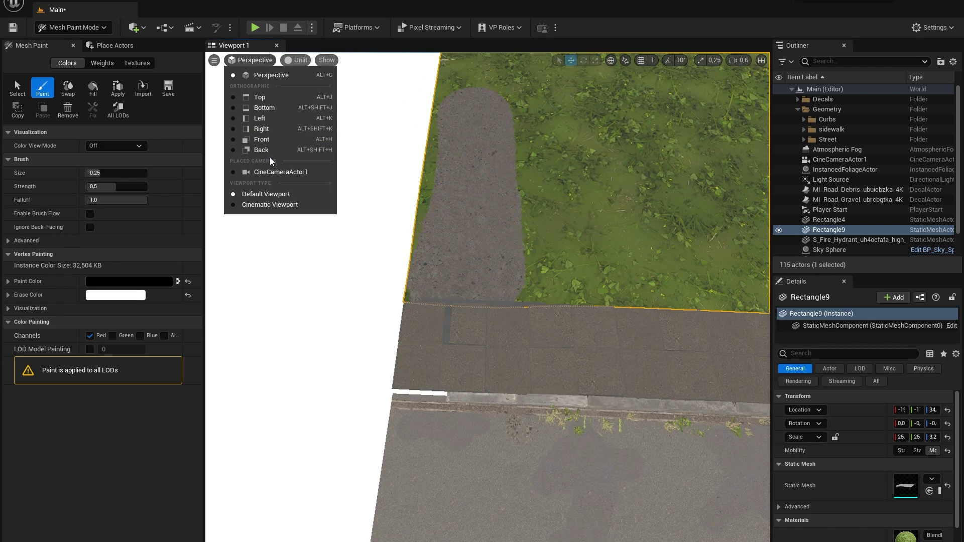
{"action": "left_click", "coordinate": [269, 168]}
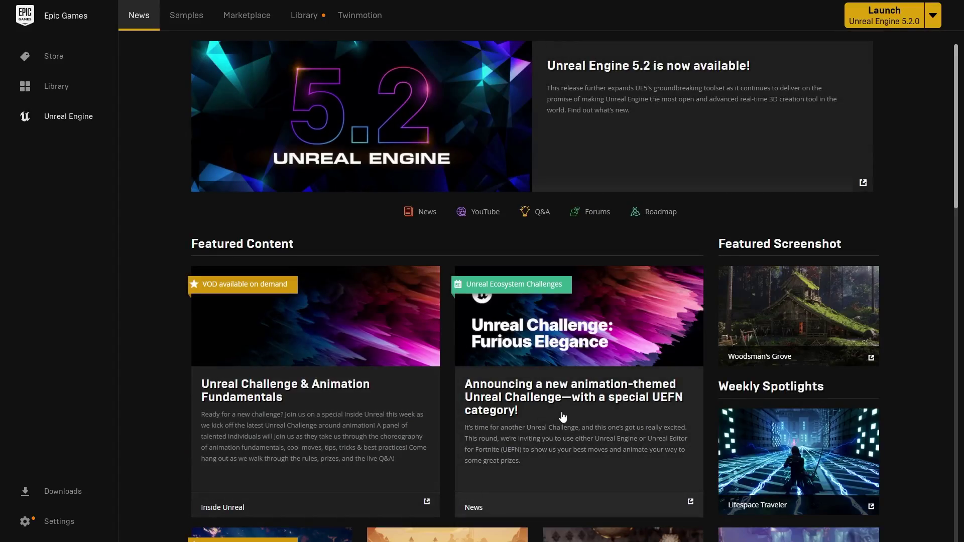
Step: View the Megascans Trees: European Black Alder pack in the Epic Games Launcher Marketplace and browse its preview images
{"action": "left_click", "coordinate": [246, 15]}
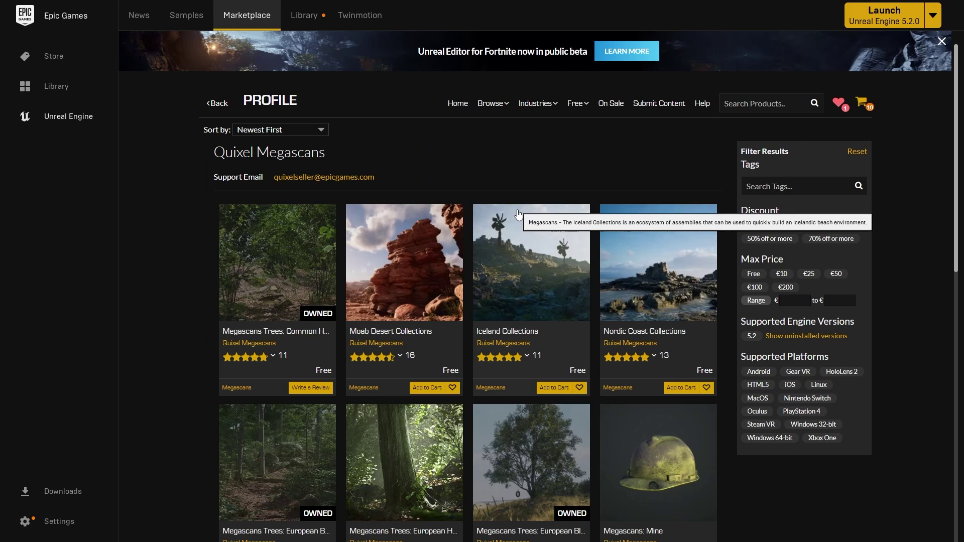
{"action": "scroll", "coordinate": [174, 293], "scroll_direction": "down", "scroll_amount": 1}
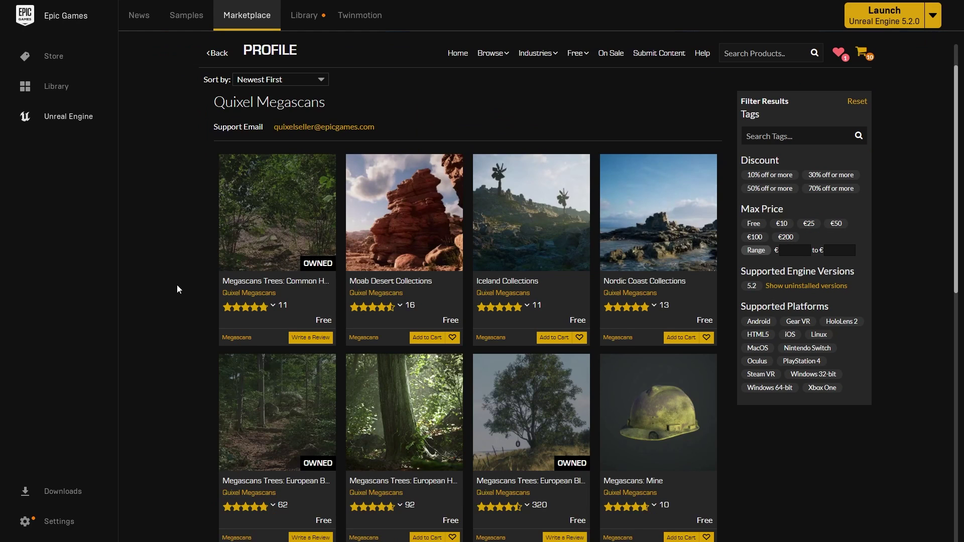
{"action": "left_click", "coordinate": [366, 378]}
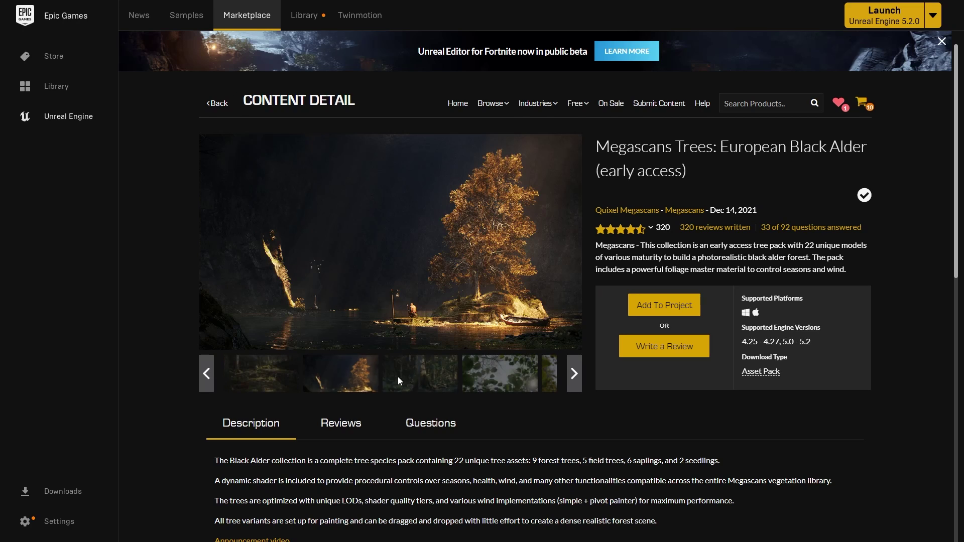
{"action": "left_click", "coordinate": [396, 378]}
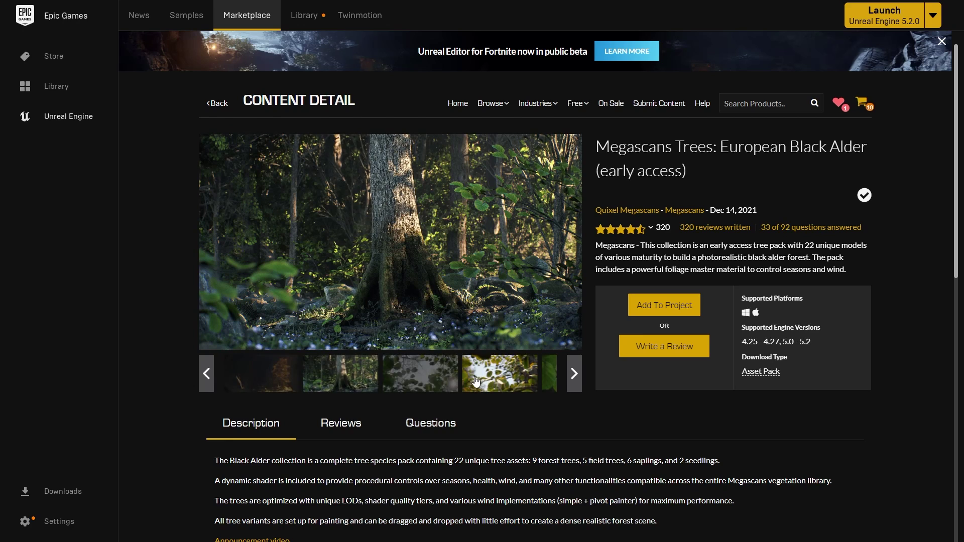
{"action": "left_click", "coordinate": [474, 378]}
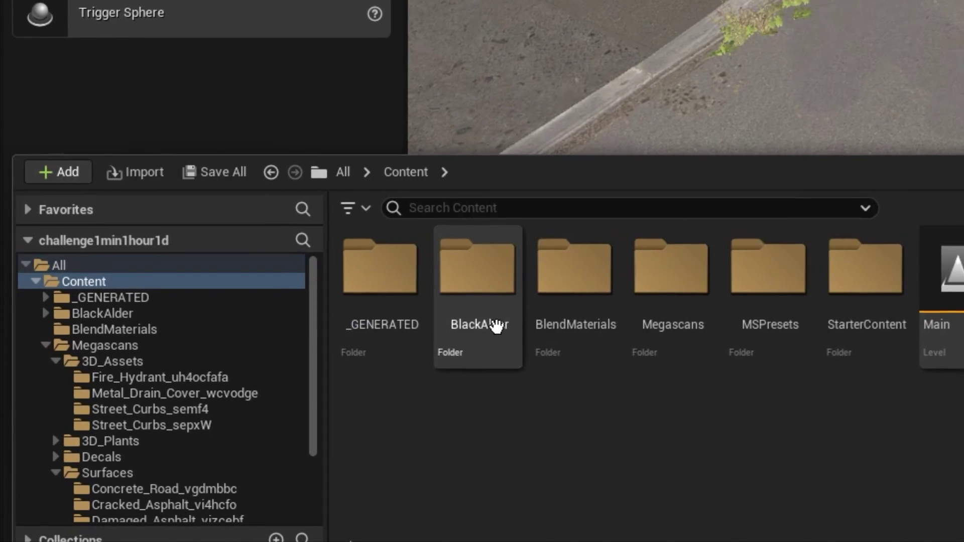
Step: Open the SimpleWind foliage folder of the BlackAlder pack in the project content
{"action": "double_click", "coordinate": [496, 326]}
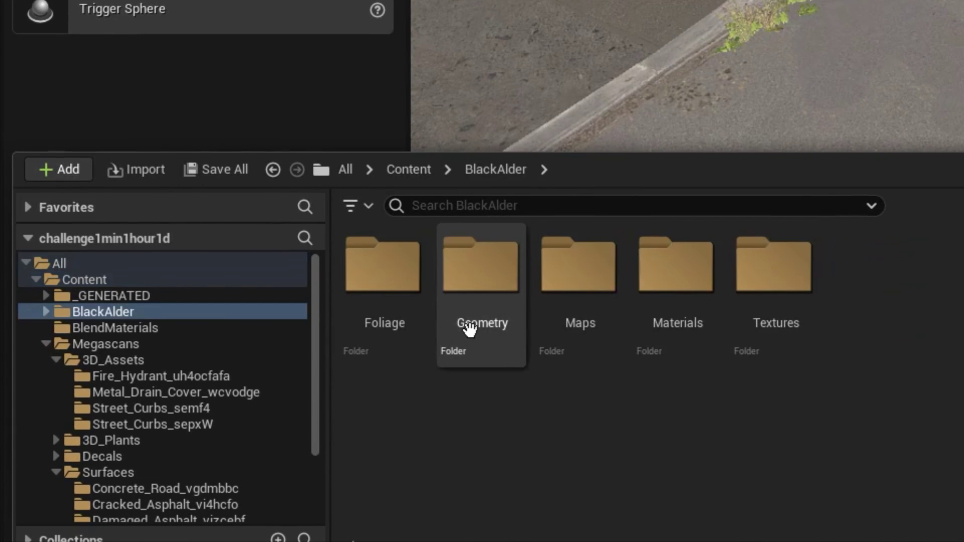
{"action": "double_click", "coordinate": [379, 330]}
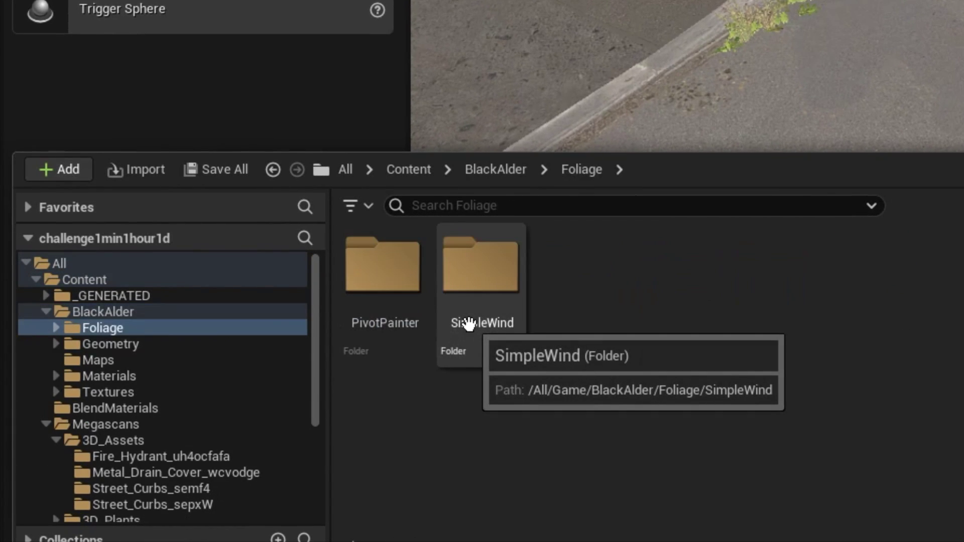
{"action": "double_click", "coordinate": [468, 324]}
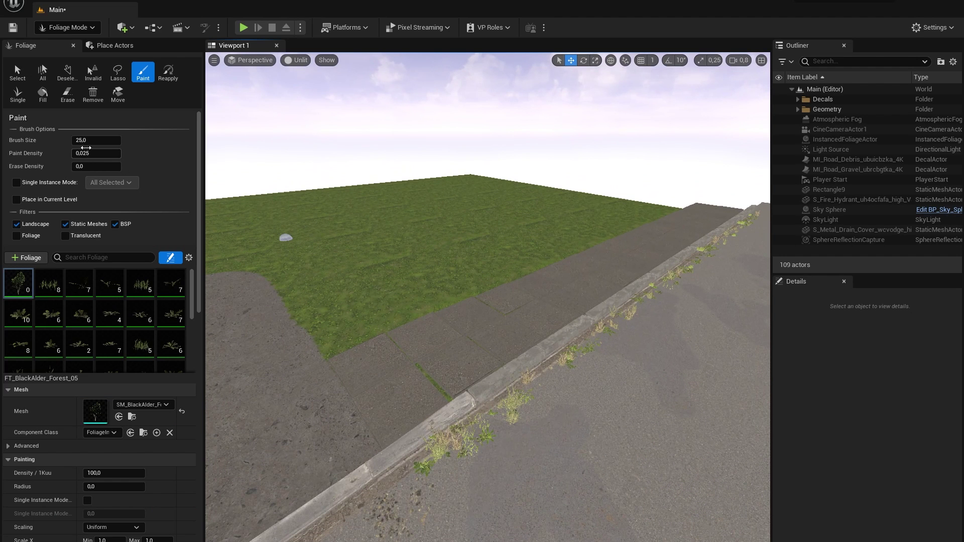
Step: Set the paint density to 1.0 and paint two BlackAlder Forest 05 trees on the grass near the sidewalk
{"action": "left_click_drag", "start_coordinate": [83, 153], "coordinate": [121, 153]}
{"action": "left_click", "coordinate": [423, 260]}
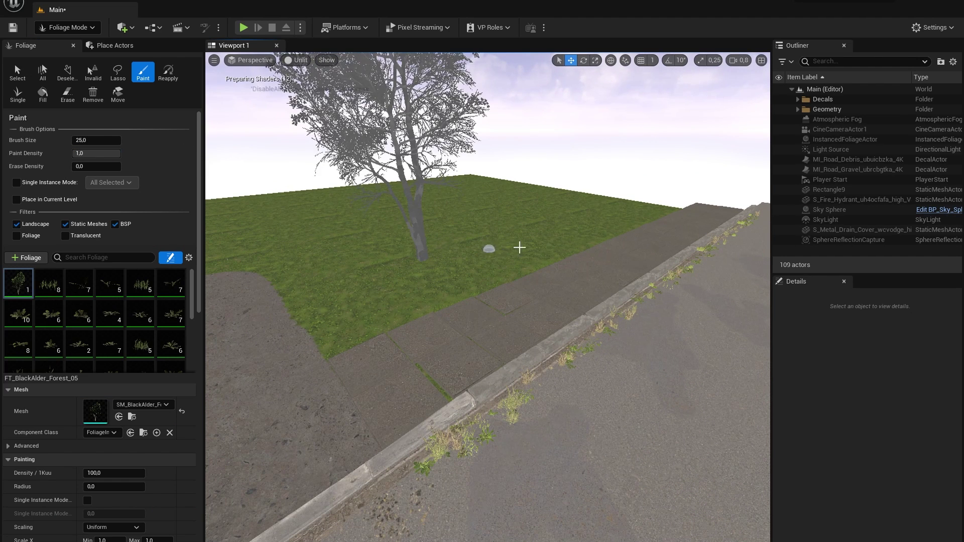
{"action": "right_click_drag", "start_coordinate": [596, 235], "coordinate": [481, 171]}
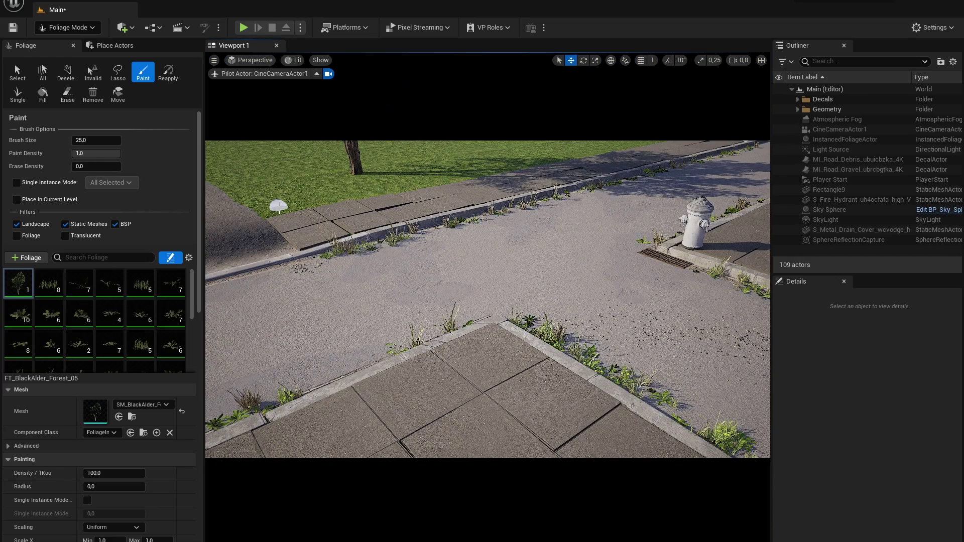
{"action": "left_click", "coordinate": [279, 207]}
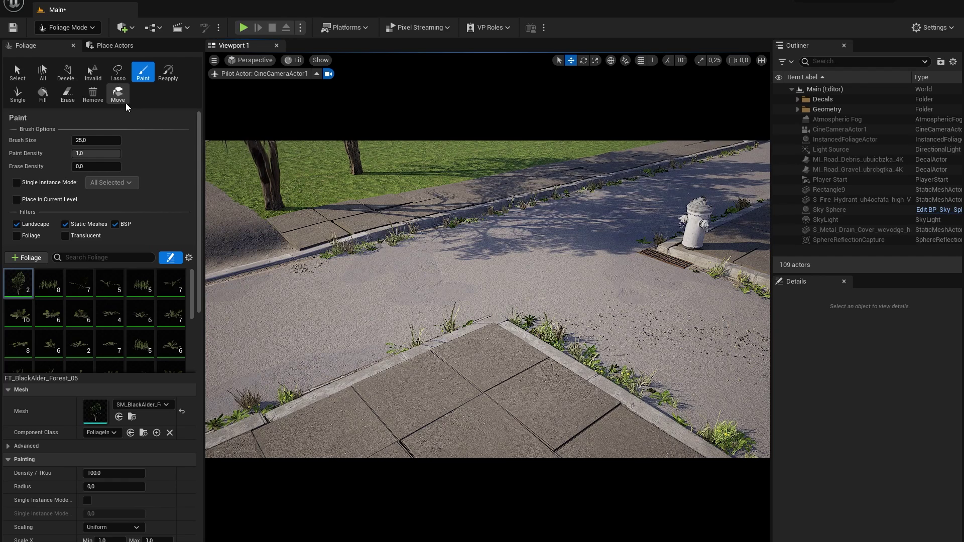
Step: Erase the painted trees near the sidewalk and place single Black Alder trees on the grass and the small plane beside the road
{"action": "left_click", "coordinate": [74, 101]}
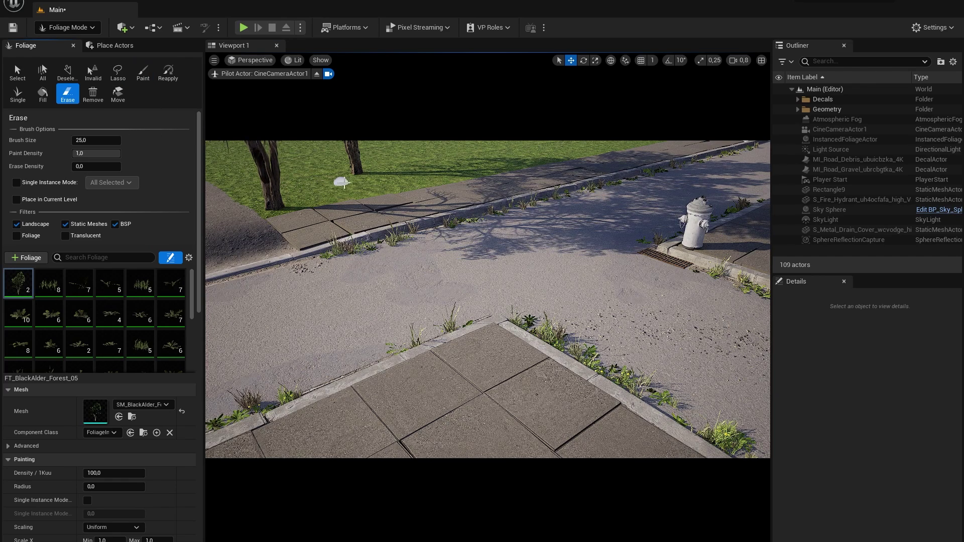
{"action": "left_click", "coordinate": [360, 172]}
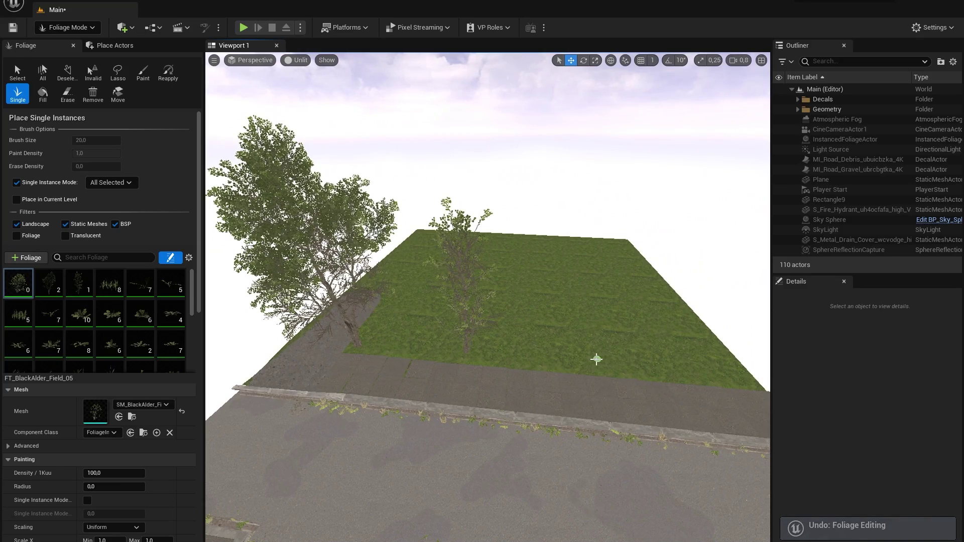
{"action": "left_click", "coordinate": [585, 362]}
{"action": "key", "text": "ctrl+z"}
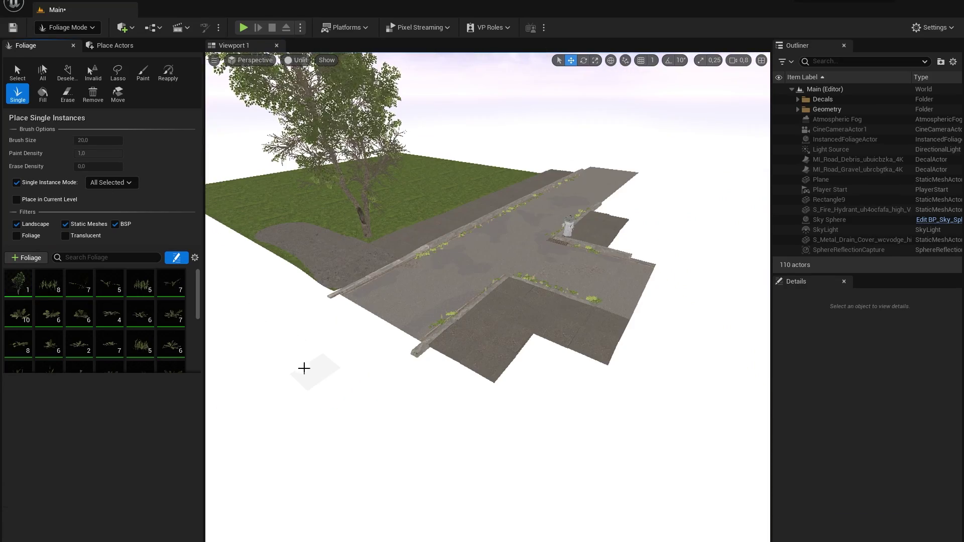
{"action": "left_click", "coordinate": [311, 370]}
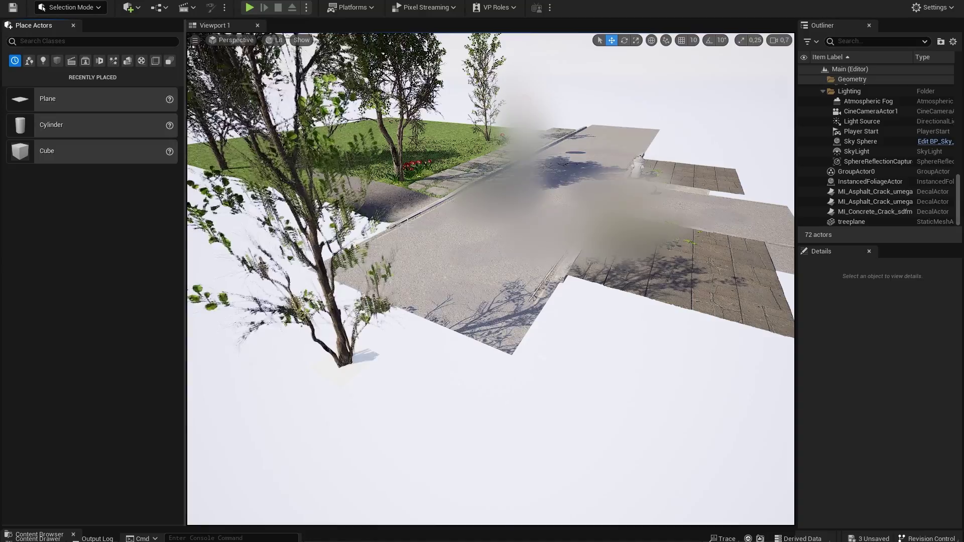
Step: Select the foliage at the base of the tree standing on the plane outside the street
{"action": "left_click", "coordinate": [345, 356]}
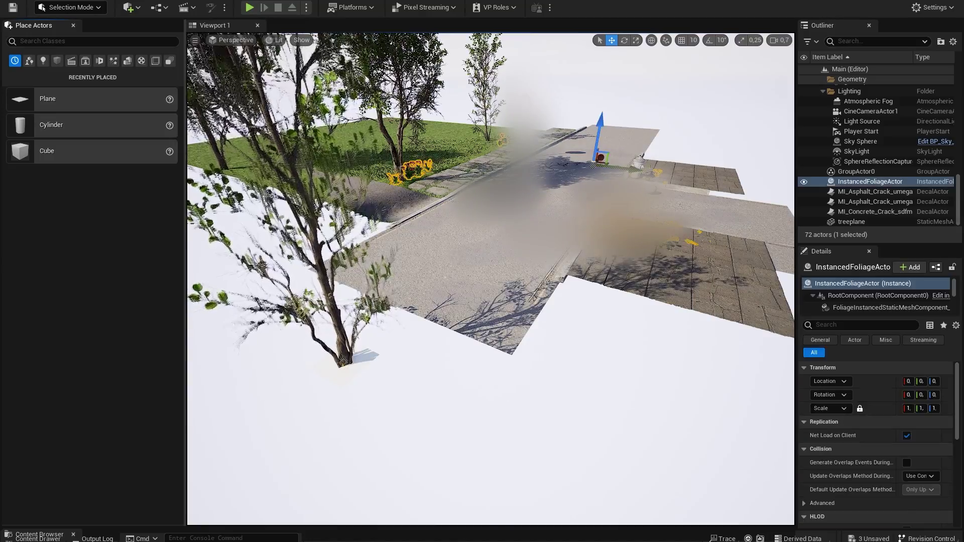
{"action": "left_click", "coordinate": [345, 375]}
{"action": "left_click_drag", "start_coordinate": [364, 355], "coordinate": [423, 323]}
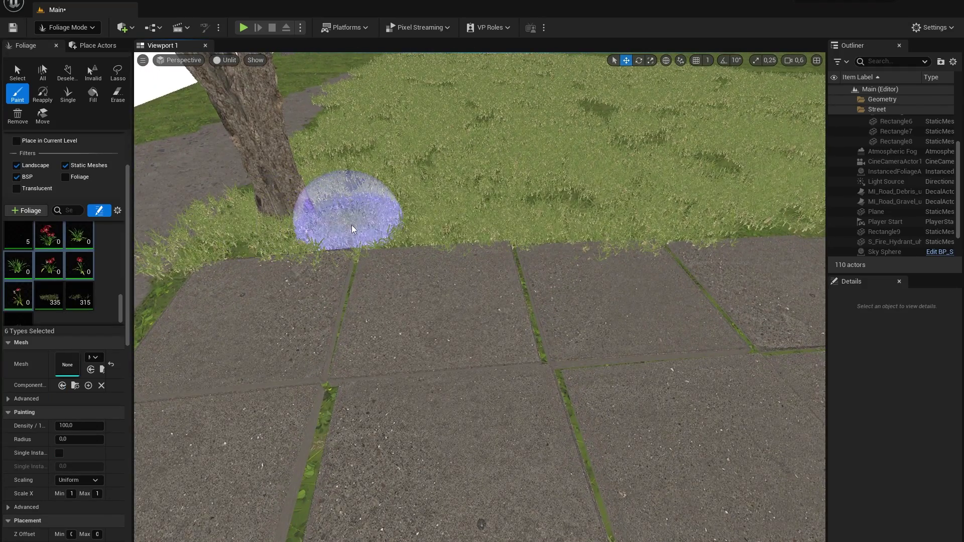
Step: Paint the six selected flower and plant types on the grass between the tree trunk and the sidewalk
{"action": "left_click", "coordinate": [353, 230]}
{"action": "left_click", "coordinate": [467, 220]}
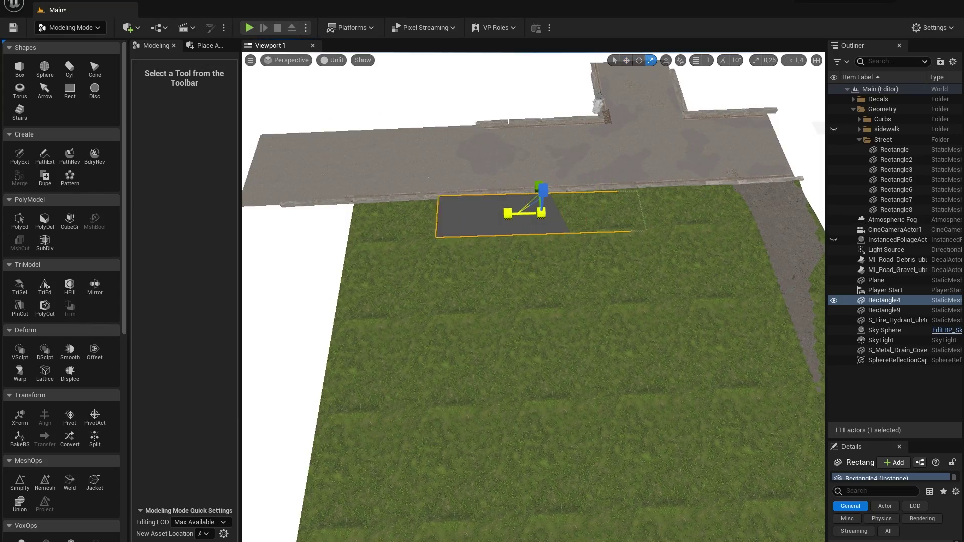
Step: Stretch the Rectangle4 sidewalk plane along the curb and open its Worn Pavement material instance
{"action": "left_click_drag", "start_coordinate": [507, 213], "coordinate": [489, 213]}
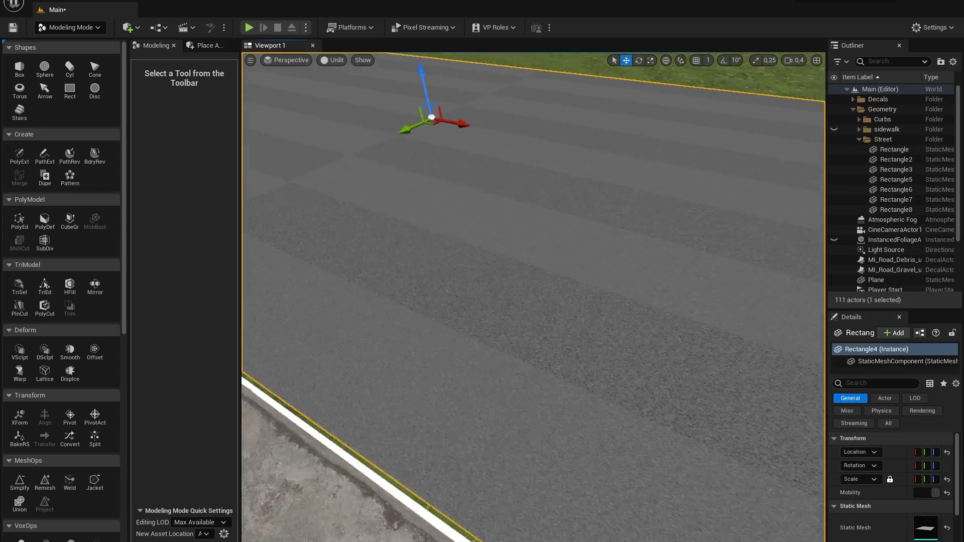
{"action": "right_click_drag", "start_coordinate": [533, 297], "coordinate": [648, 297]}
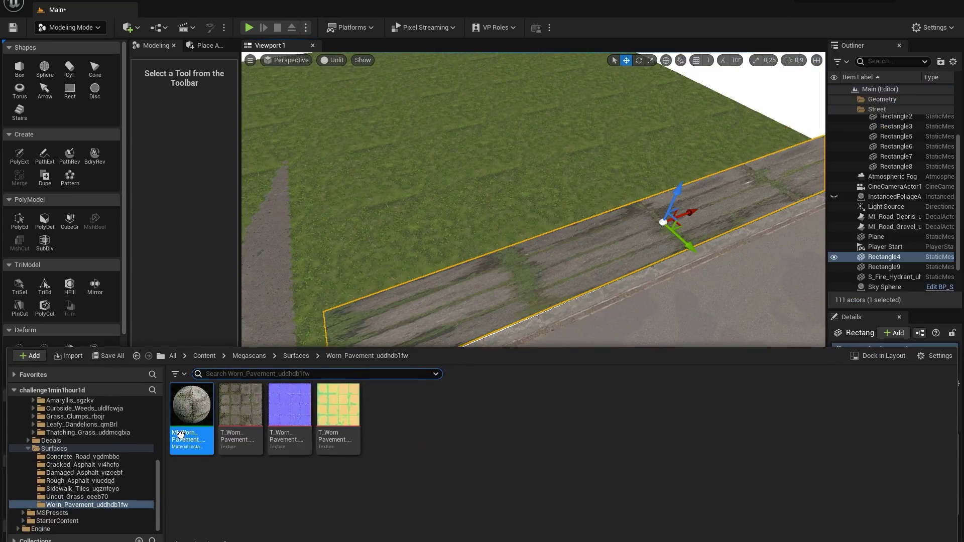
{"action": "double_click", "coordinate": [181, 435]}
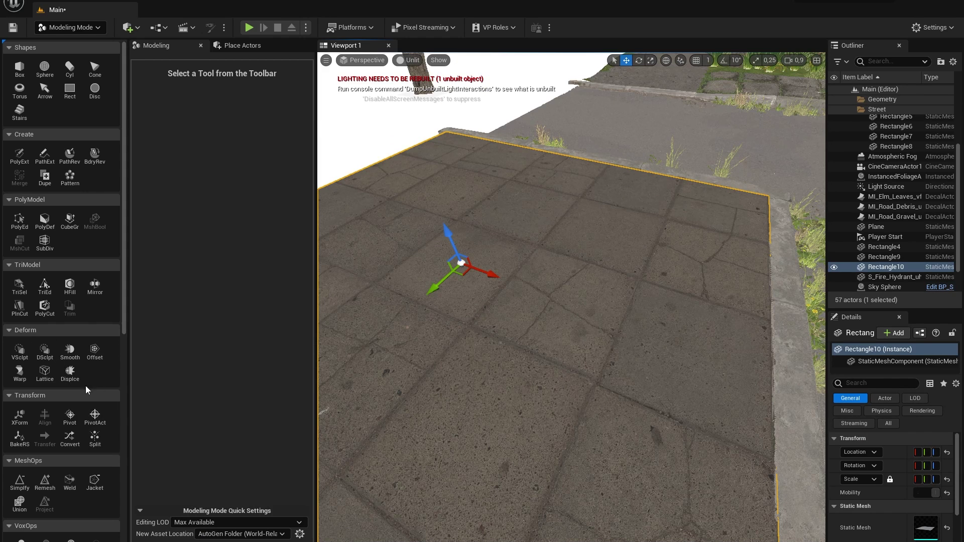
Step: Remesh the Rectangle10 sidewalk with a new target triangle count
{"action": "scroll", "coordinate": [70, 435], "scroll_direction": "down", "scroll_amount": 1}
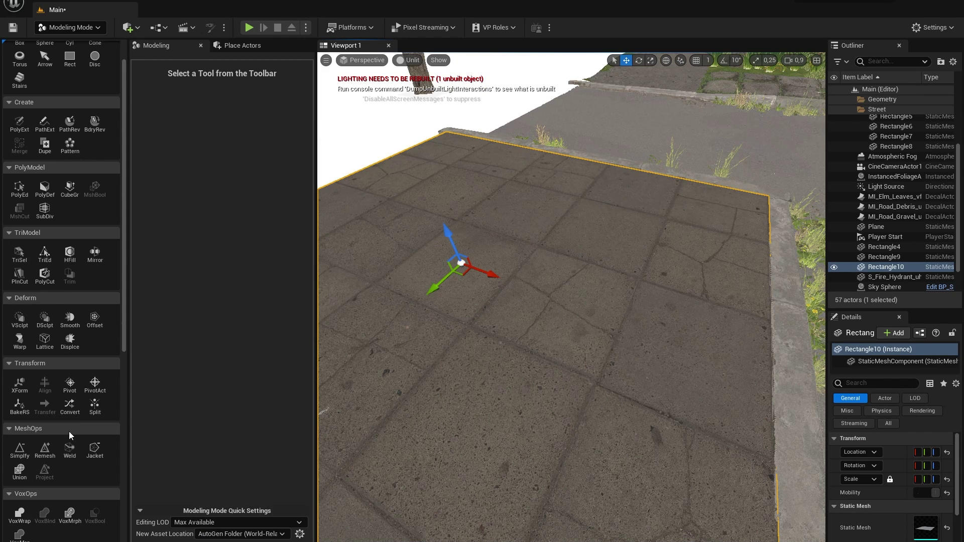
{"action": "left_click", "coordinate": [44, 448]}
{"action": "left_click", "coordinate": [250, 85]}
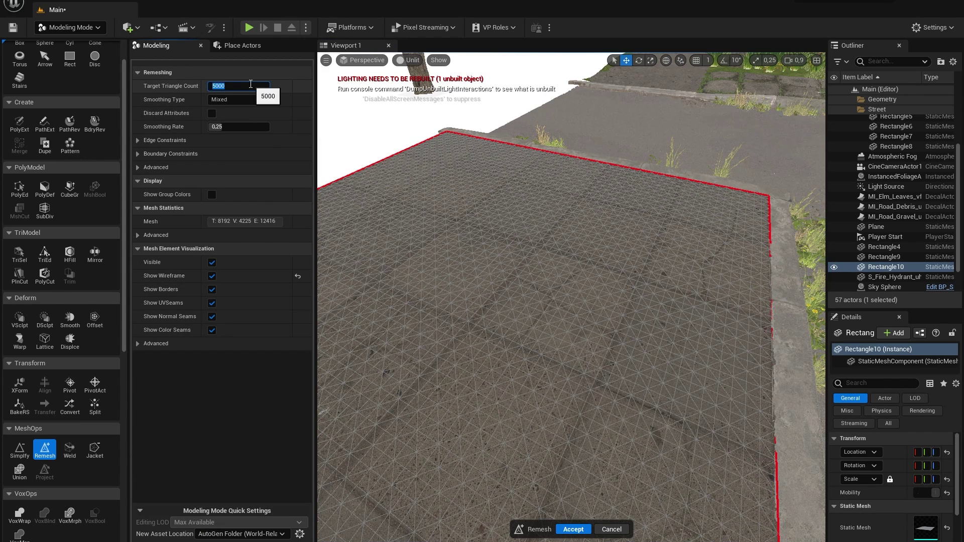
{"action": "type", "text": "10"}
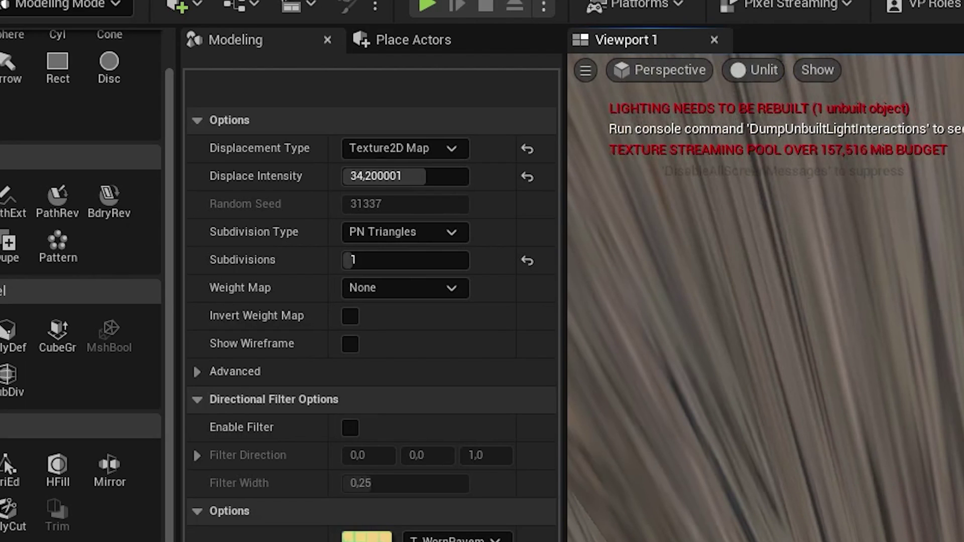
Step: Displace the Rectangle10 sidewalk with a Texture2D Map, using the Broken Sidewalk Tiles texture as the displacement map
{"action": "left_click", "coordinate": [404, 148]}
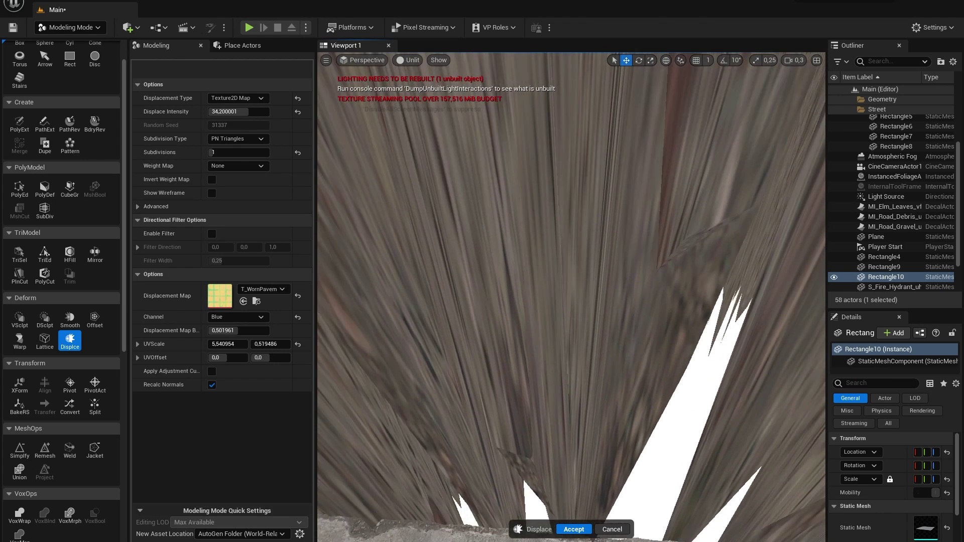
{"action": "right_click_drag", "start_coordinate": [658, 416], "coordinate": [658, 415]}
{"action": "key", "text": "ctrl+space"}
{"action": "left_click_drag", "start_coordinate": [338, 406], "coordinate": [234, 312]}
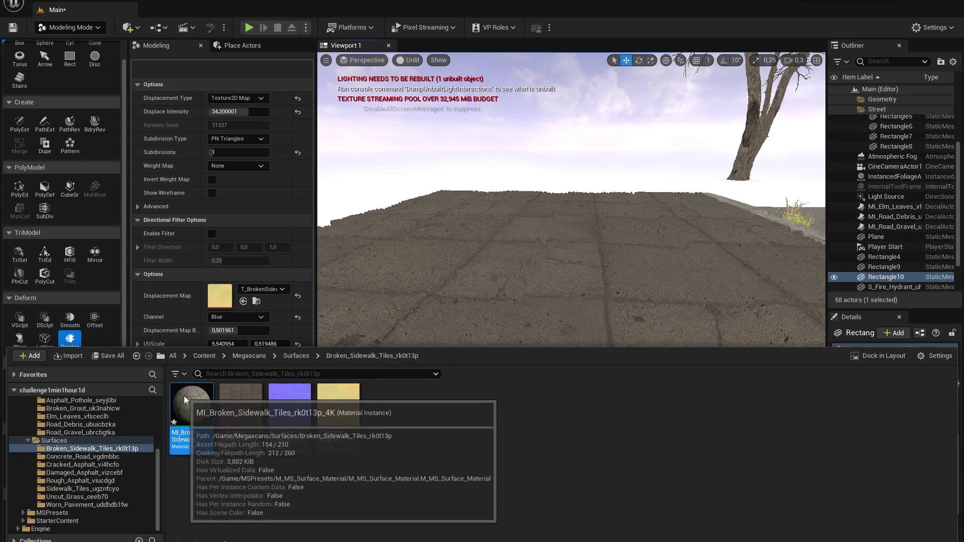
{"action": "left_click", "coordinate": [168, 405]}
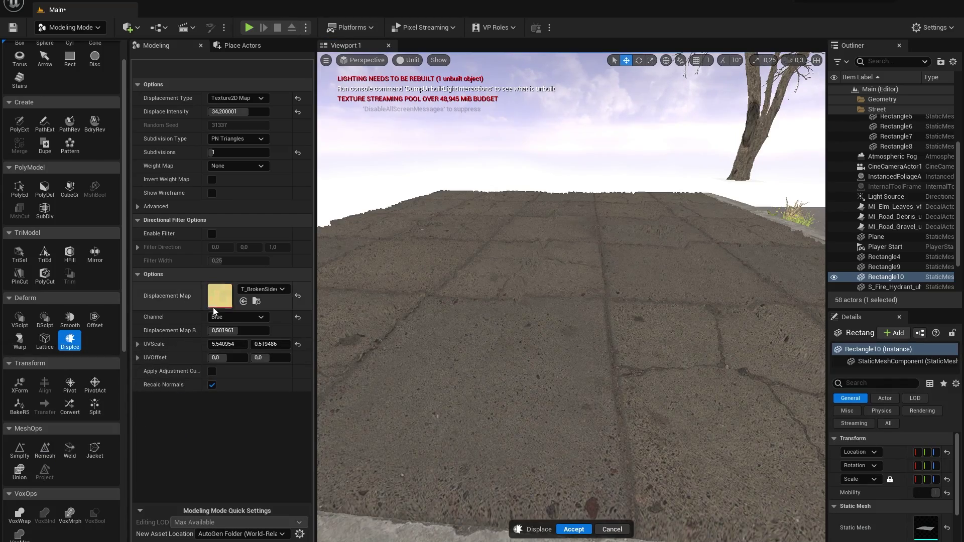
Step: Set the sidewalk displacement's UVScale to 1.25 by 1.25 and its Displace Intensity to 10
{"action": "left_click", "coordinate": [236, 344]}
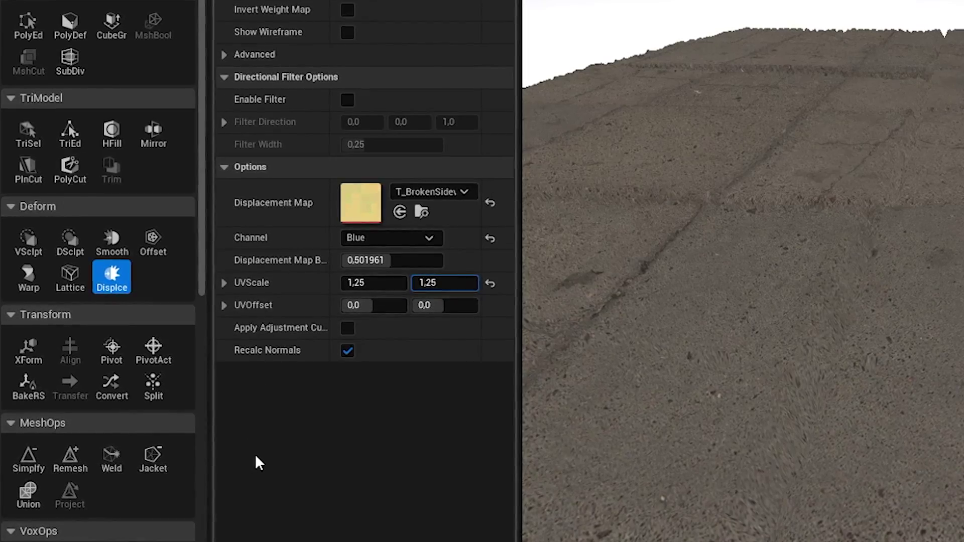
{"action": "left_click", "coordinate": [255, 462]}
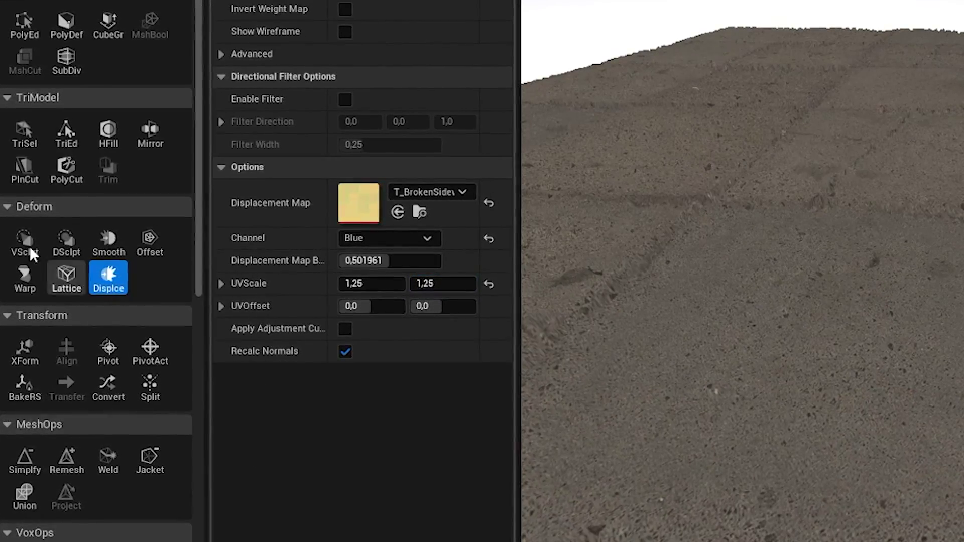
{"action": "key", "text": "ctrl+s"}
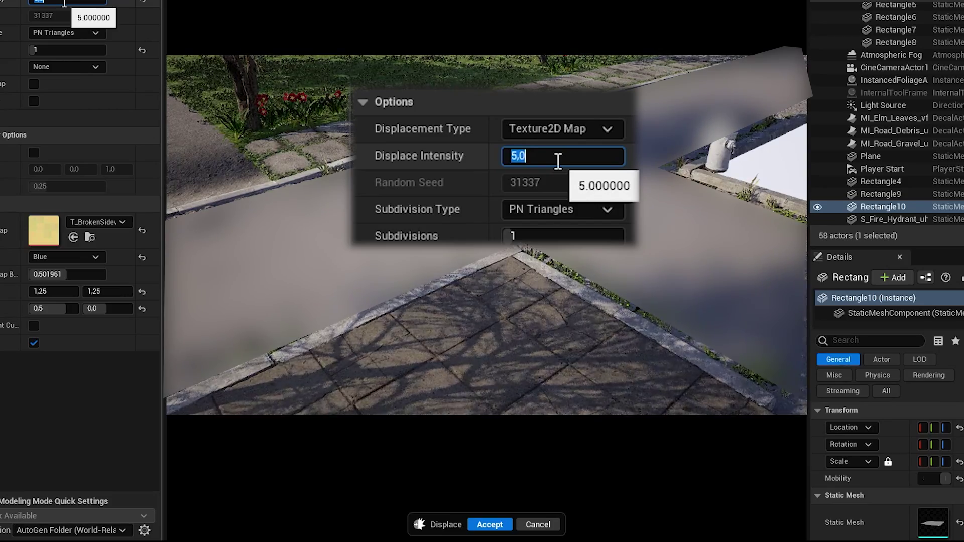
{"action": "type", "text": "10"}
{"action": "key", "text": "Return"}
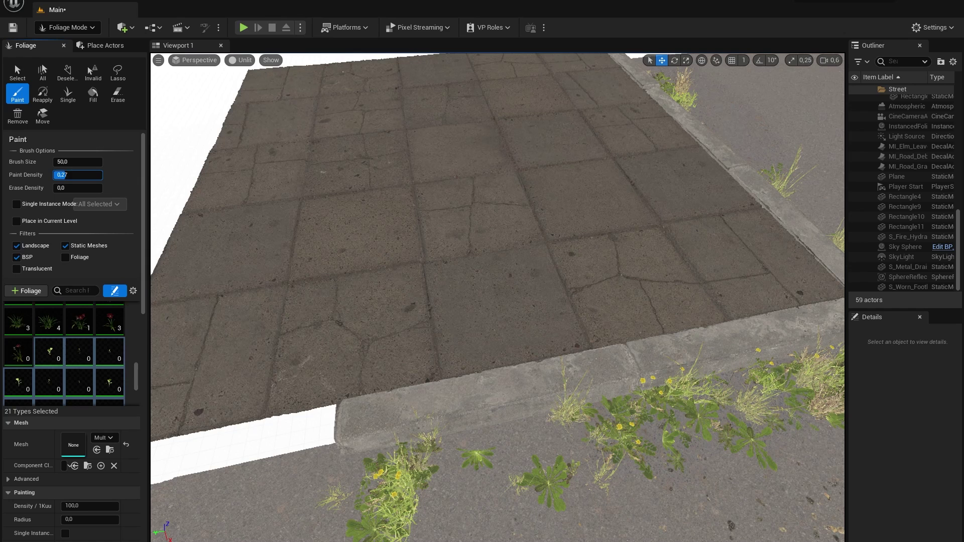
Step: Adjust the foliage paint density and paint the selected plant types across the broken sidewalk beside the curb
{"action": "left_click_drag", "start_coordinate": [66, 175], "coordinate": [64, 175]}
{"action": "mouse_move", "coordinate": [331, 351]}
{"action": "left_mouse_down"}
{"action": "mouse_move", "coordinate": [726, 264]}
{"action": "mouse_move", "coordinate": [590, 69]}
{"action": "mouse_move", "coordinate": [646, 108]}
{"action": "mouse_move", "coordinate": [754, 230]}
{"action": "left_mouse_up"}
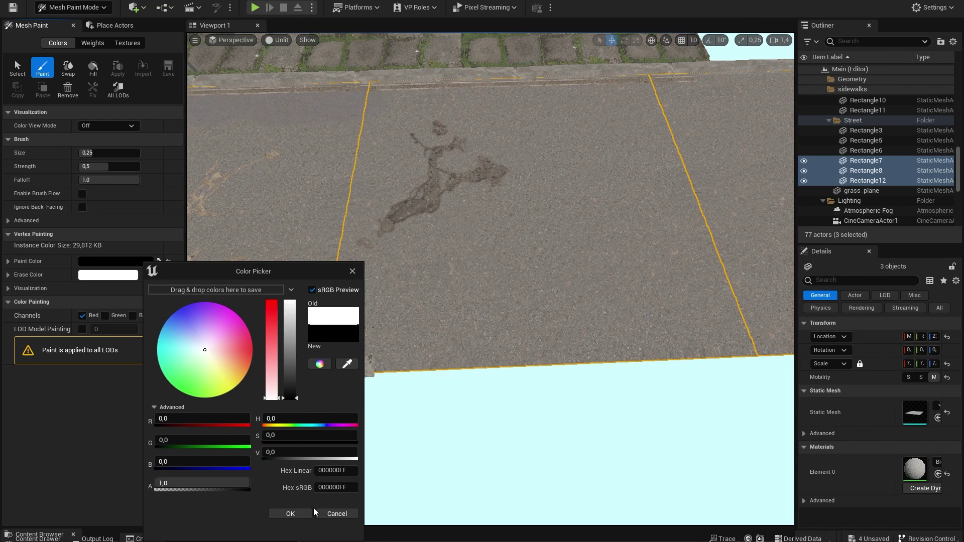
Step: Set the mesh paint color to black and paint the red channel over the three selected road planes
{"action": "left_click", "coordinate": [289, 509]}
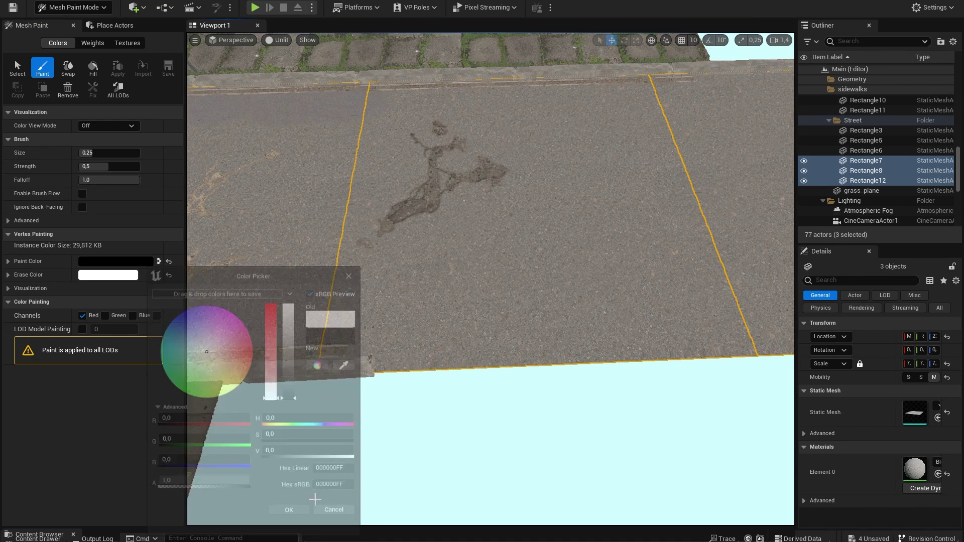
{"action": "mouse_move", "coordinate": [408, 347]}
{"action": "left_mouse_down"}
{"action": "mouse_move", "coordinate": [286, 323]}
{"action": "mouse_move", "coordinate": [445, 332]}
{"action": "mouse_move", "coordinate": [646, 421]}
{"action": "left_mouse_up"}
{"action": "left_click", "coordinate": [231, 40]}
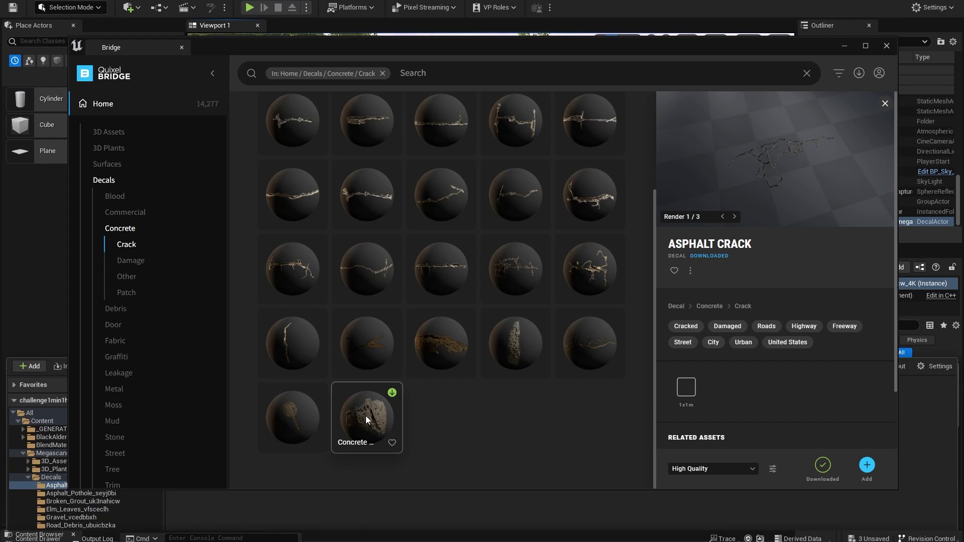
Step: Open the details of the chunky Concrete Crack decal in Quixel Bridge's Concrete Crack category
{"action": "left_click", "coordinate": [366, 419]}
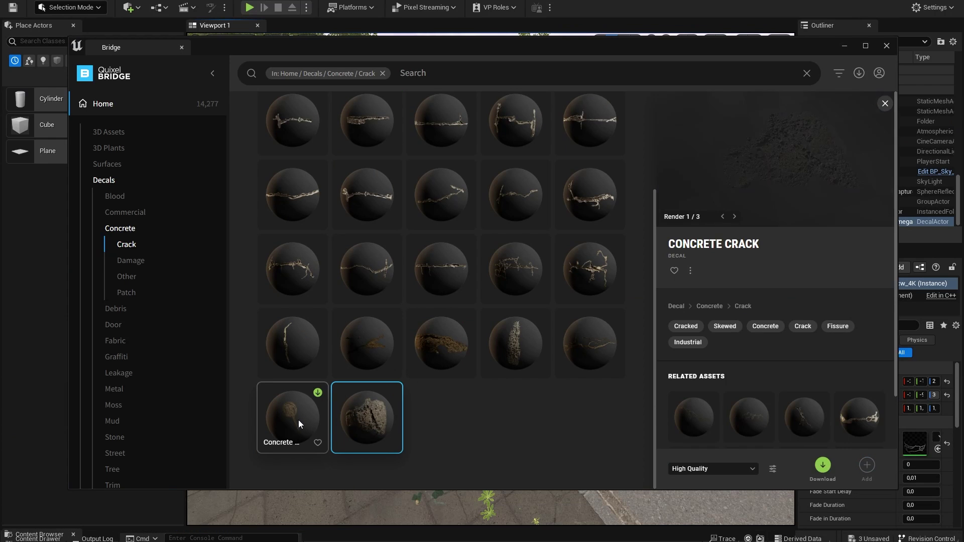